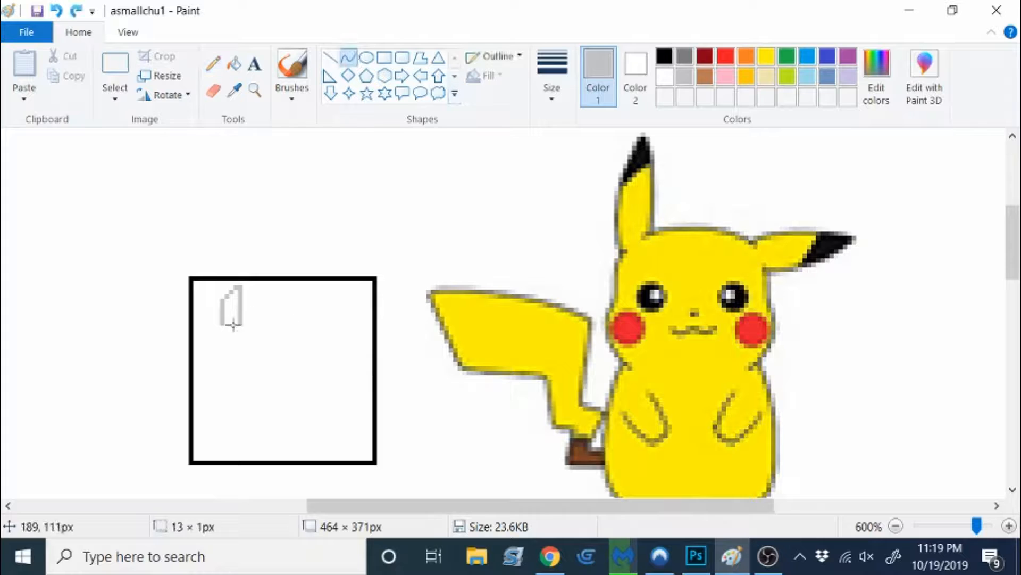
# Draw the top of the head and the right ear's upper edge in light gray beside the left ear.
pyautogui.moveTo(240, 323)
pyautogui.mouseDown()
pyautogui.moveTo(296, 322)
pyautogui.moveTo(272, 309)
pyautogui.moveTo(342, 317)
pyautogui.moveTo(343, 300)
pyautogui.moveTo(325, 314)
pyautogui.mouseUp()
pyautogui.click(213, 63)
pyautogui.click(331, 57)
pyautogui.hotkey('ctrl', 'z')
pyautogui.click(212, 63)
pyautogui.click(300, 318)
pyautogui.moveTo(214, 323); pyautogui.dragTo(214, 318)
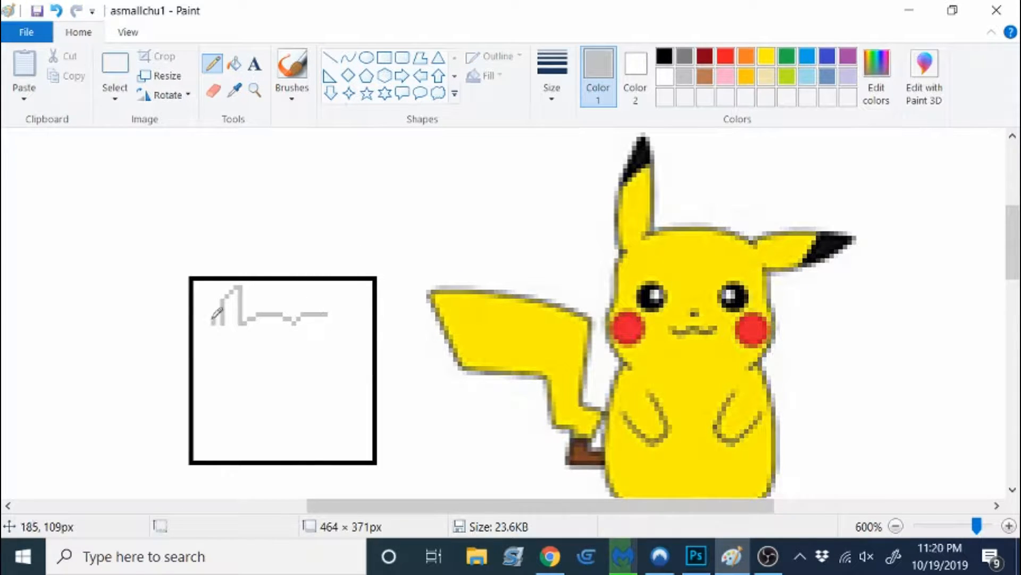
# Try a lower edge for the right ear and undo the right ear's strokes back to the head curve.
pyautogui.hotkey('ctrl', 'z')
pyautogui.moveTo(307, 309)
pyautogui.mouseDown()
pyautogui.moveTo(330, 318)
pyautogui.moveTo(302, 332)
pyautogui.mouseUp()
pyautogui.hotkey('ctrl', 'z')
pyautogui.hotkey('ctrl', 'z')
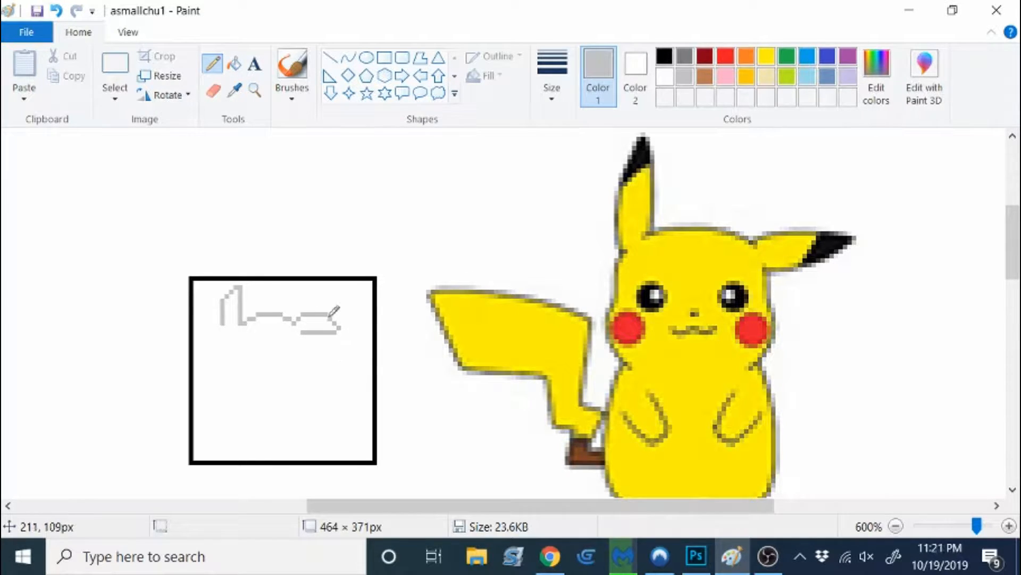
pyautogui.hotkey('ctrl', 'z')
pyautogui.hotkey('ctrl', 'z')
pyautogui.hotkey('ctrl', 'z')
pyautogui.hotkey('ctrl', 'z')
# Copy the left ear, paste it beside the head's right side and try to rotate the copy, undoing the attempt.
pyautogui.click(115, 64)
pyautogui.moveTo(215, 280); pyautogui.dragTo(245, 340)
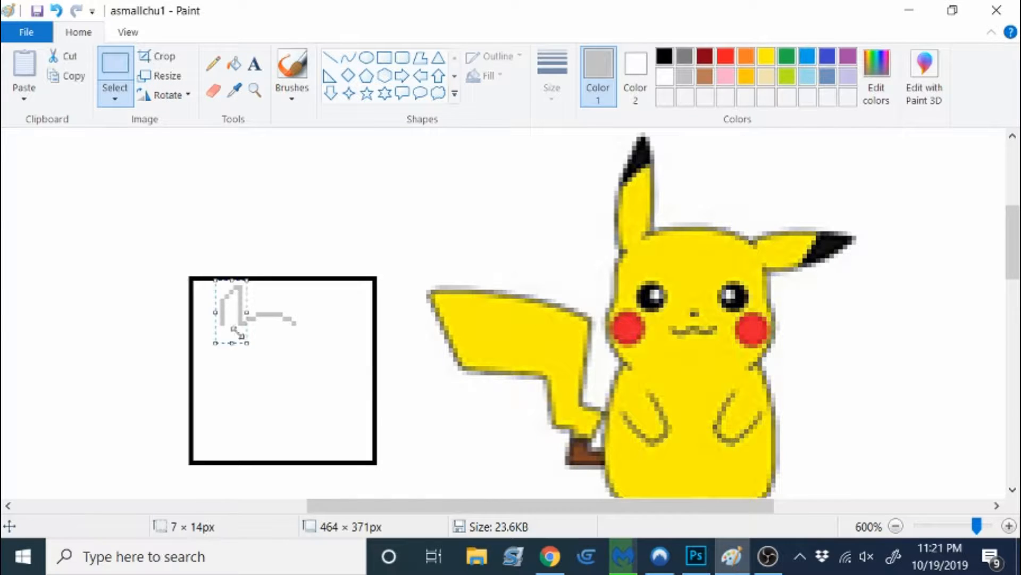
pyautogui.hotkey('ctrl', 'c')
pyautogui.hotkey('ctrl', 'v')
pyautogui.moveTo(14, 166); pyautogui.dragTo(355, 210)
pyautogui.rightClick(300, 360)
pyautogui.moveTo(227, 305)
pyautogui.click(118, 310)
pyautogui.hotkey('ctrl', 'z')
pyautogui.hotkey('ctrl', 'z')
pyautogui.hotkey('ctrl', 'z')
# Try rotating the ear copy again, undo it, and place an unrotated copy in the lower part of the box.
pyautogui.rightClick(19, 158)
pyautogui.moveTo(64, 315)
pyautogui.click(206, 318)
pyautogui.moveTo(33, 162)
pyautogui.mouseDown()
pyautogui.moveTo(325, 330)
pyautogui.moveTo(343, 199)
pyautogui.moveTo(330, 379)
pyautogui.moveTo(294, 386)
pyautogui.mouseUp()
pyautogui.hotkey('ctrl', 'z')
pyautogui.hotkey('ctrl', 'z')
pyautogui.hotkey('ctrl', 'z')
pyautogui.rightClick(8, 214)
pyautogui.click(87, 266)
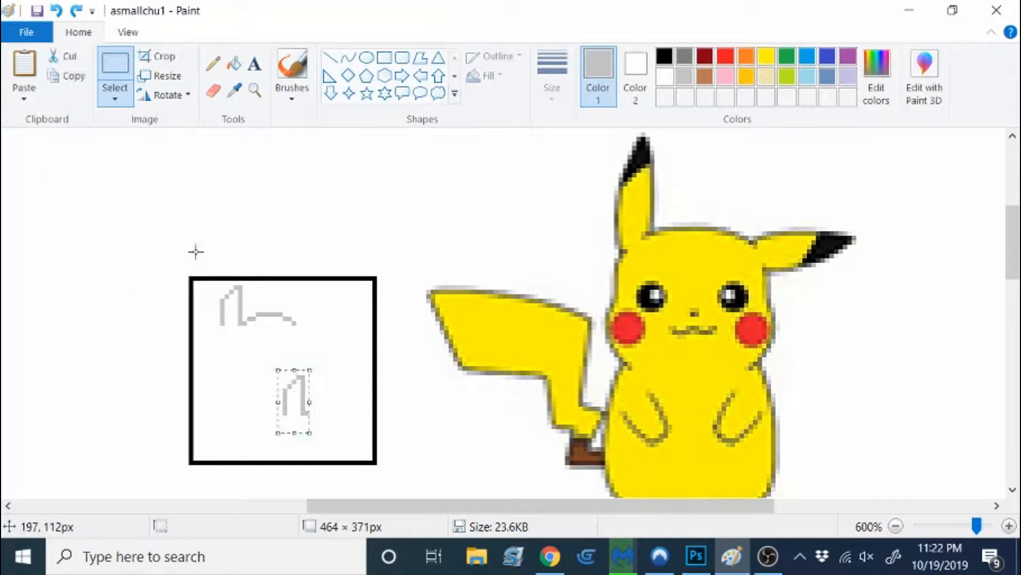
# Draw the right ear's upper edge, tip and lower edge with the Pencil, and remove the spare ear copy below.
pyautogui.click(213, 63)
pyautogui.moveTo(240, 321); pyautogui.dragTo(237, 315)
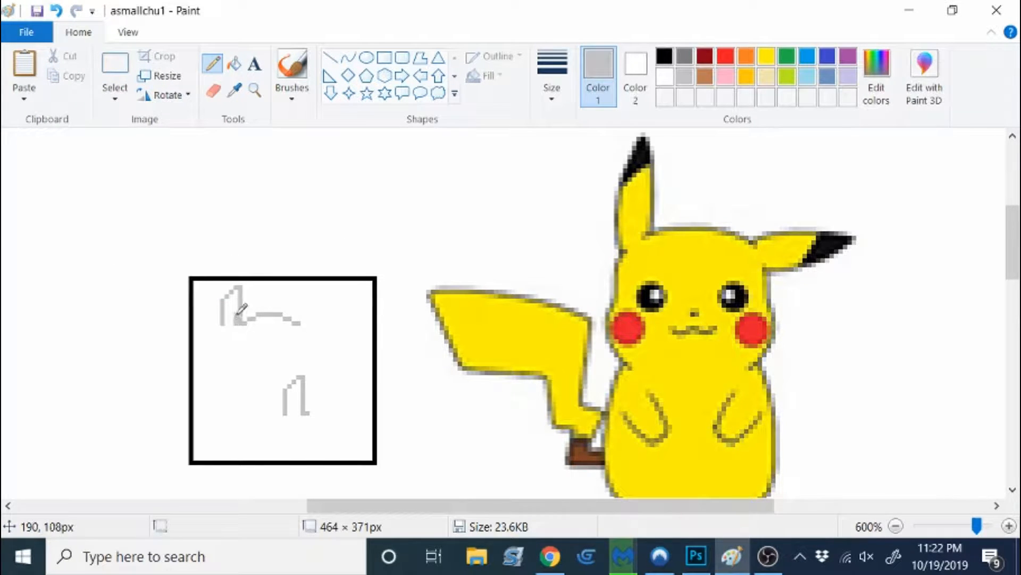
pyautogui.moveTo(297, 322); pyautogui.dragTo(331, 322)
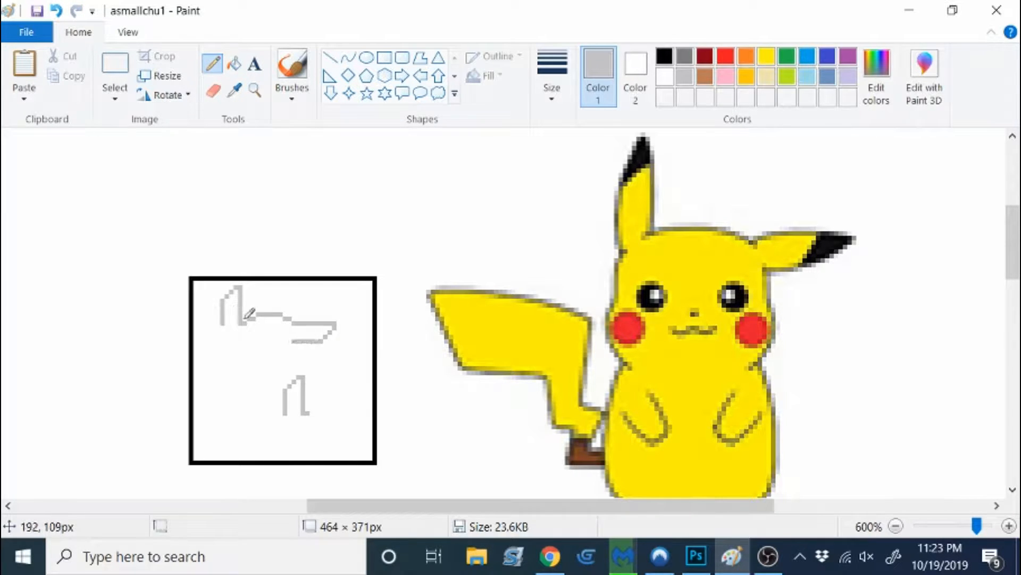
pyautogui.moveTo(285, 407)
pyautogui.mouseDown()
pyautogui.moveTo(289, 378)
pyautogui.moveTo(307, 414)
pyautogui.mouseUp()
# Draw the left side of the face from the ear down around the cheek in light gray.
pyautogui.click(334, 56)
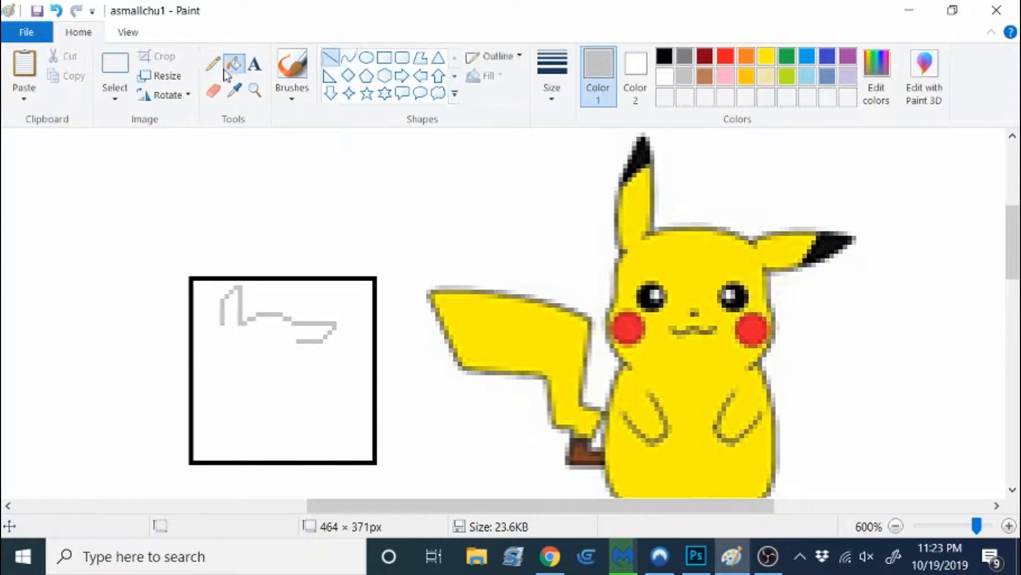
pyautogui.click(213, 63)
pyautogui.click(349, 57)
pyautogui.moveTo(228, 338); pyautogui.dragTo(227, 393)
pyautogui.click(344, 57)
pyautogui.moveTo(221, 375)
pyautogui.mouseDown()
pyautogui.moveTo(209, 358)
pyautogui.moveTo(228, 381)
pyautogui.moveTo(220, 363)
pyautogui.mouseUp()
pyautogui.hotkey('ctrl', 'z')
pyautogui.click(212, 63)
pyautogui.click(348, 57)
pyautogui.click(213, 63)
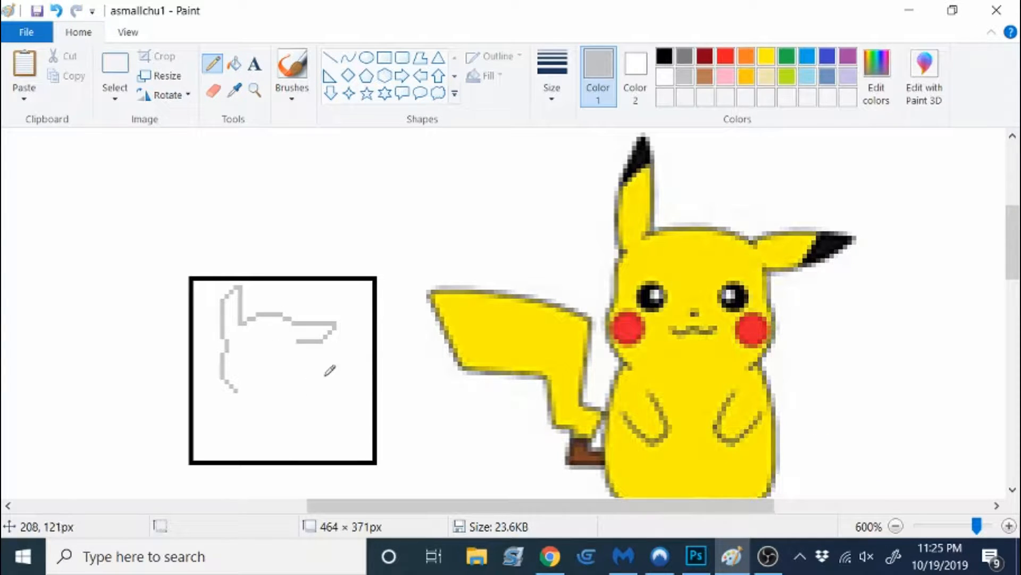
# Copy the left cheek outline, flip the copy horizontally and place it as the right side of the face.
pyautogui.click(116, 63)
pyautogui.moveTo(214, 338); pyautogui.dragTo(247, 402)
pyautogui.hotkey('ctrl', 'c')
pyautogui.hotkey('ctrl', 'v')
pyautogui.rightClick(18, 174)
pyautogui.click(210, 415)
pyautogui.moveTo(24, 144)
pyautogui.mouseDown()
pyautogui.moveTo(276, 358)
pyautogui.moveTo(307, 355)
pyautogui.mouseUp()
pyautogui.click(213, 63)
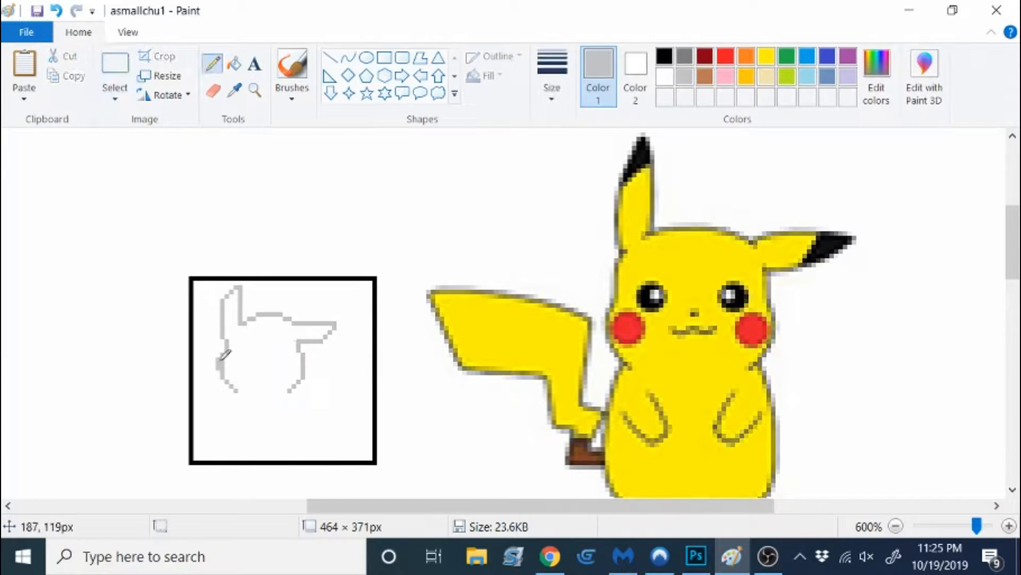
# Draw the right side of the body below the cheek with the Curve tool, bulging outward.
pyautogui.scroll(-2, 362, 367)
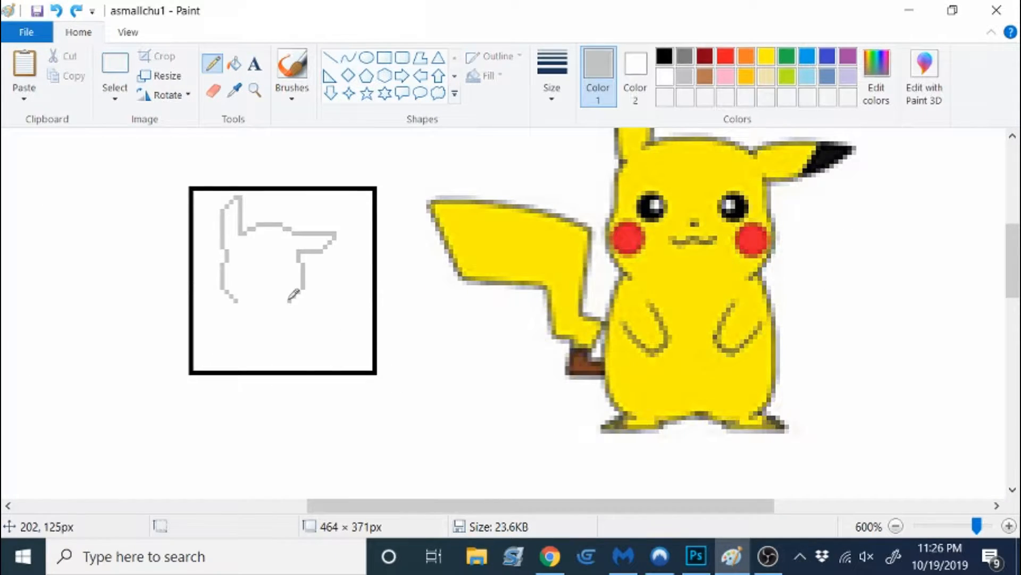
pyautogui.click(349, 57)
pyautogui.moveTo(293, 300); pyautogui.dragTo(294, 354)
pyautogui.moveTo(296, 328)
pyautogui.mouseDown()
pyautogui.moveTo(308, 329)
pyautogui.moveTo(297, 356)
pyautogui.moveTo(302, 322)
pyautogui.moveTo(298, 341)
pyautogui.moveTo(313, 326)
pyautogui.mouseUp()
pyautogui.click(213, 64)
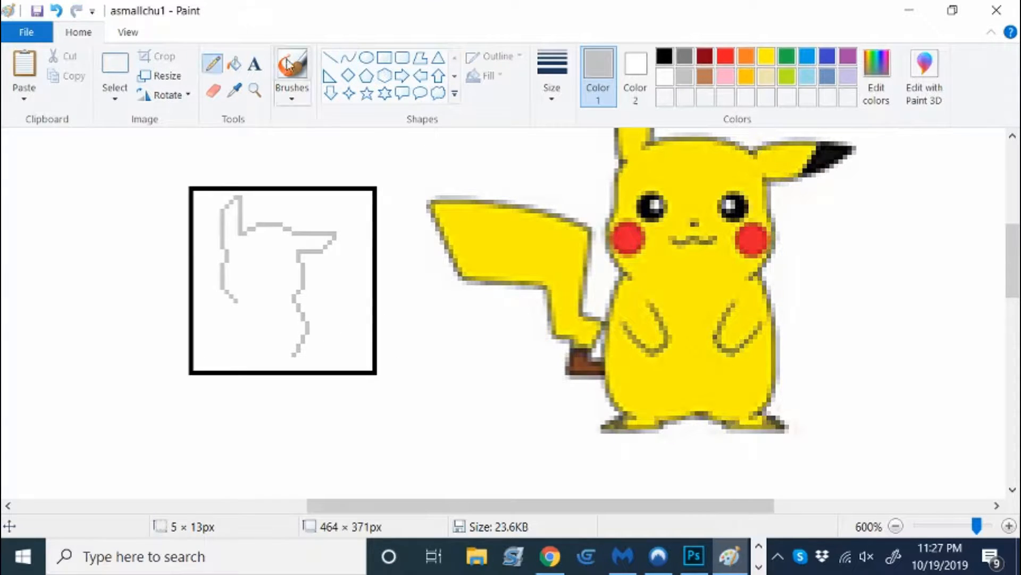
# Copy the right side of the body, flip it horizontally and place it as the body's left side.
pyautogui.click(115, 64)
pyautogui.moveTo(332, 363); pyautogui.dragTo(291, 304)
pyautogui.hotkey('ctrl', 'c')
pyautogui.hotkey('ctrl', 'v')
pyautogui.rightClick(29, 168)
pyautogui.click(186, 407)
pyautogui.moveTo(24, 162)
pyautogui.mouseDown()
pyautogui.moveTo(252, 371)
pyautogui.moveTo(308, 367)
pyautogui.mouseUp()
# Try drawing the bottom edge of the right foot and undo the strokes.
pyautogui.click(213, 64)
pyautogui.hotkey('ctrl', 'z')
pyautogui.moveTo(308, 367)
pyautogui.mouseDown()
pyautogui.moveTo(241, 364)
pyautogui.moveTo(277, 368)
pyautogui.mouseUp()
pyautogui.hotkey('ctrl', 'z')
pyautogui.hotkey('ctrl', 'z')
pyautogui.hotkey('ctrl', 'z')
# Draw the arch between the two feet in light gray, undoing the curve attempts that do not fit.
pyautogui.click(269, 360)
pyautogui.click(348, 57)
pyautogui.moveTo(262, 367)
pyautogui.mouseDown()
pyautogui.moveTo(259, 352)
pyautogui.moveTo(280, 367)
pyautogui.mouseUp()
pyautogui.hotkey('ctrl', 'z')
pyautogui.click(213, 64)
pyautogui.click(348, 57)
pyautogui.moveTo(267, 366)
pyautogui.mouseDown()
pyautogui.moveTo(264, 353)
pyautogui.moveTo(241, 364)
pyautogui.moveTo(291, 364)
pyautogui.moveTo(278, 359)
pyautogui.mouseUp()
pyautogui.hotkey('ctrl', 'z')
pyautogui.click(213, 64)
pyautogui.hotkey('ctrl', 'z')
pyautogui.hotkey('ctrl', 'z')
pyautogui.hotkey('ctrl', 'z')
pyautogui.hotkey('ctrl', 'z')
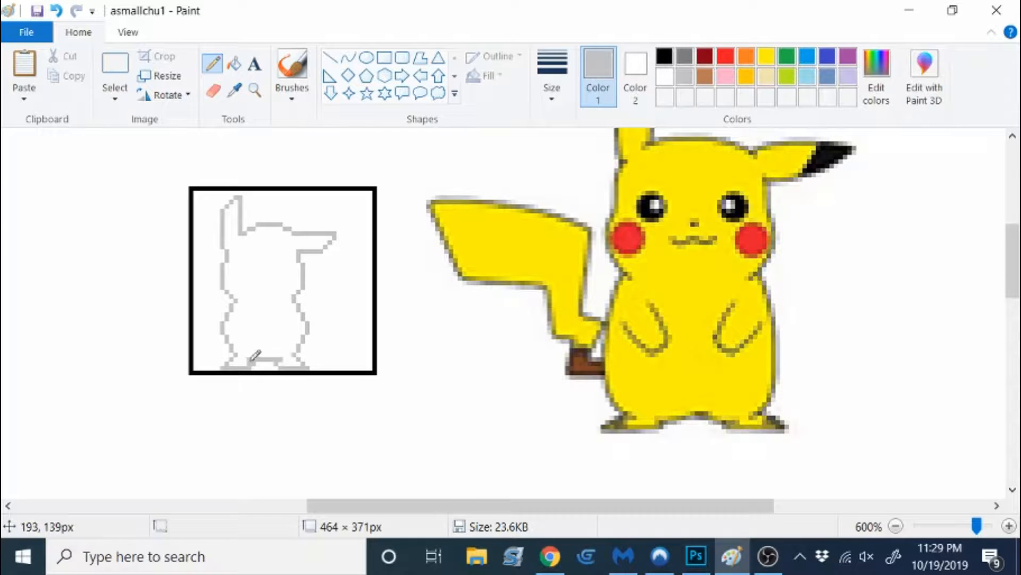
# Select the whole character outline and move it toward the right side of the box.
pyautogui.click(115, 64)
pyautogui.moveTo(203, 194); pyautogui.dragTo(334, 369)
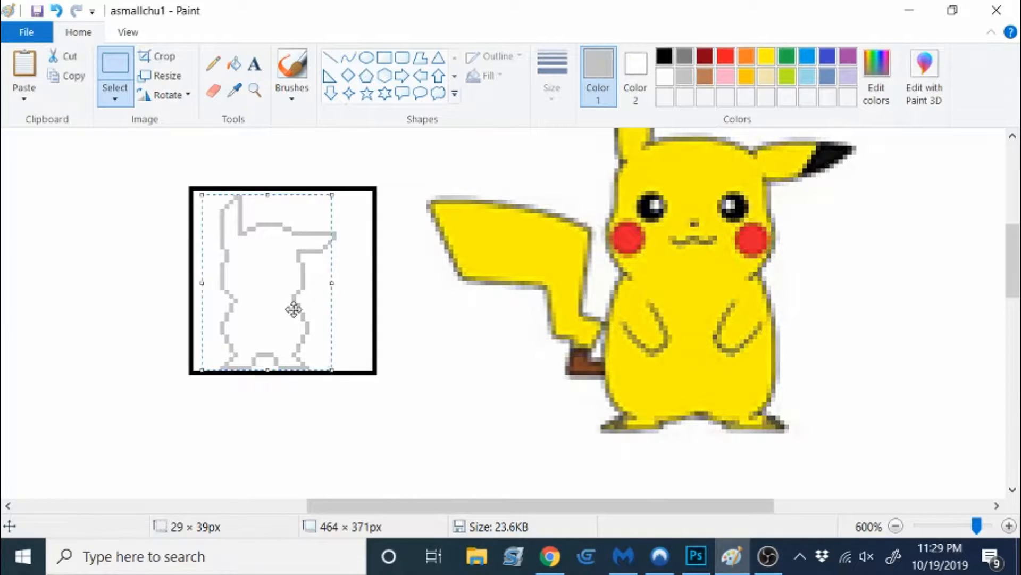
pyautogui.moveTo(293, 308); pyautogui.dragTo(291, 310)
pyautogui.hotkey('ctrl', 'z')
pyautogui.moveTo(200, 192); pyautogui.dragTo(359, 375)
pyautogui.moveTo(293, 301); pyautogui.dragTo(315, 301)
pyautogui.click(213, 64)
pyautogui.click(115, 63)
pyautogui.moveTo(223, 192); pyautogui.dragTo(362, 375)
pyautogui.moveTo(312, 314); pyautogui.dragTo(321, 314)
# Redraw the missing part of the box's bottom border in black.
pyautogui.click(213, 63)
pyautogui.click(665, 56)
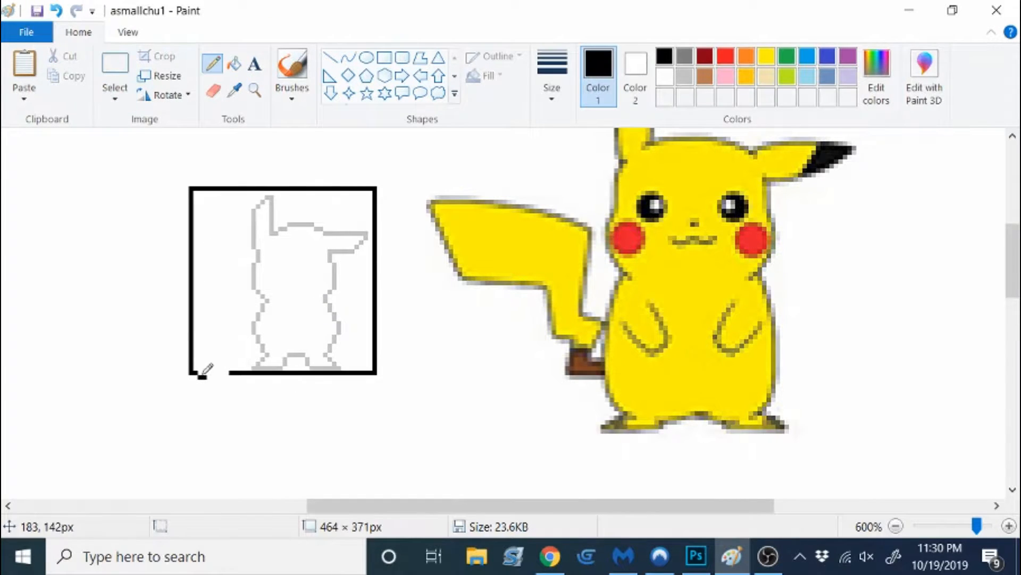
pyautogui.moveTo(200, 373); pyautogui.dragTo(230, 373)
# Draw the left arm on the body in light gray with the Curve tool.
pyautogui.click(684, 76)
pyautogui.click(348, 58)
pyautogui.moveTo(276, 309)
pyautogui.mouseDown()
pyautogui.moveTo(294, 326)
pyautogui.moveTo(274, 330)
pyautogui.moveTo(298, 340)
pyautogui.mouseUp()
pyautogui.click(330, 57)
pyautogui.click(213, 63)
# Copy the 8 × 8 px left arm, flip the copy horizontally and place it as the right arm.
pyautogui.click(115, 64)
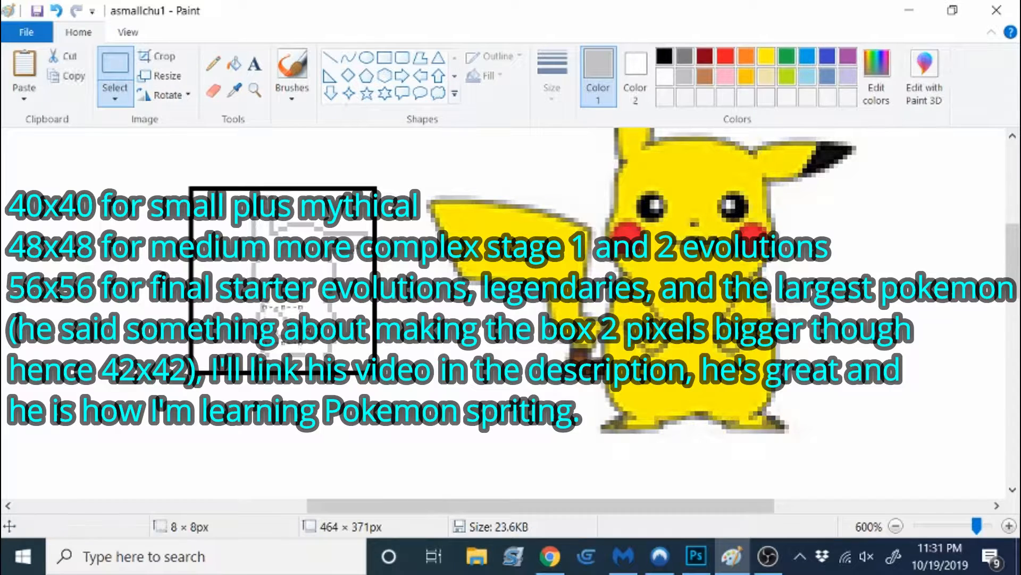
pyautogui.click(73, 76)
pyautogui.rightClick(100, 223)
pyautogui.click(139, 274)
pyautogui.rightClick(20, 147)
pyautogui.moveTo(66, 305)
pyautogui.click(197, 385)
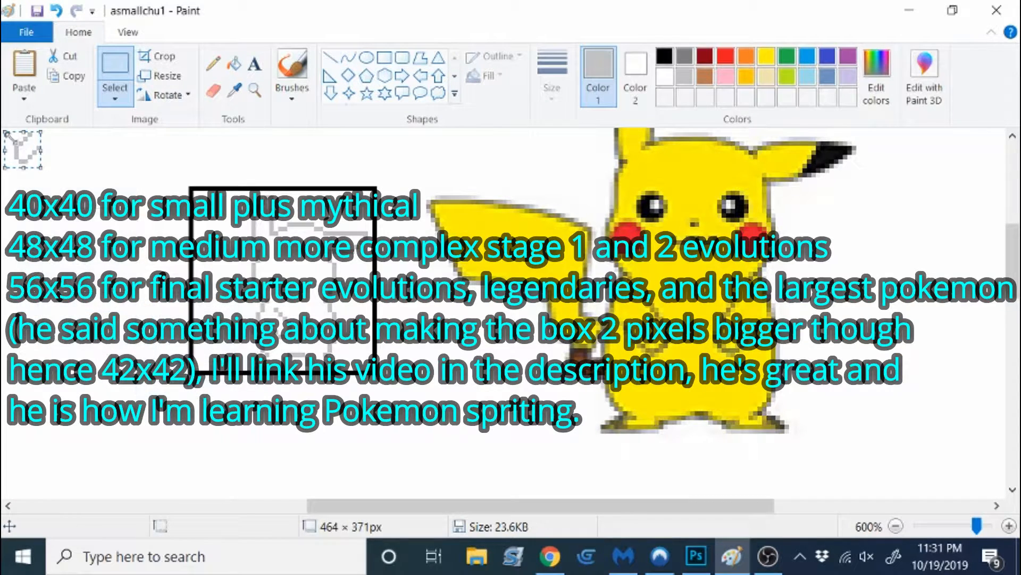
pyautogui.moveTo(20, 146); pyautogui.dragTo(306, 320)
# Start the tail outline to the left of the body with the Pencil and a straight line.
pyautogui.click(213, 64)
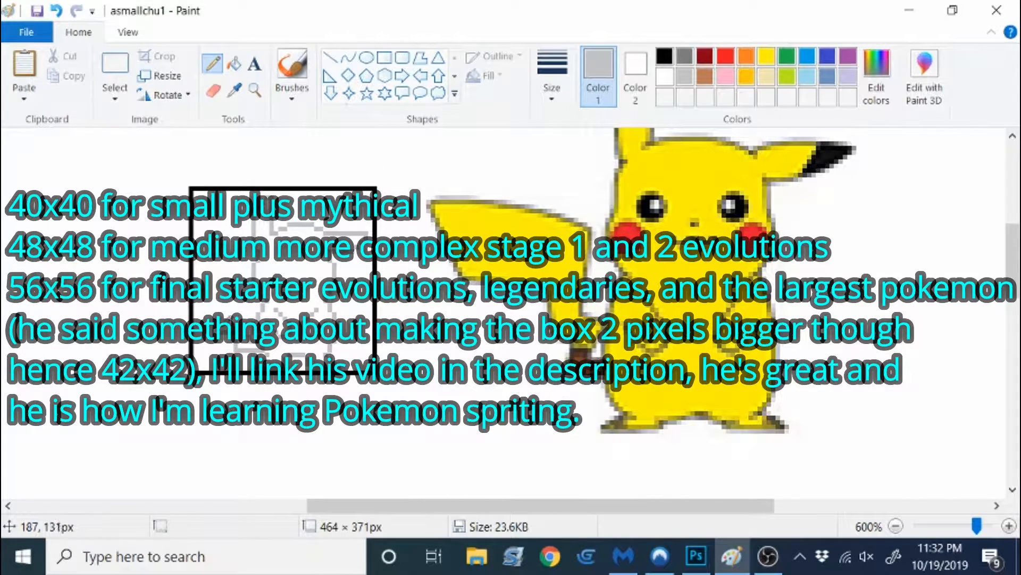
pyautogui.click(331, 58)
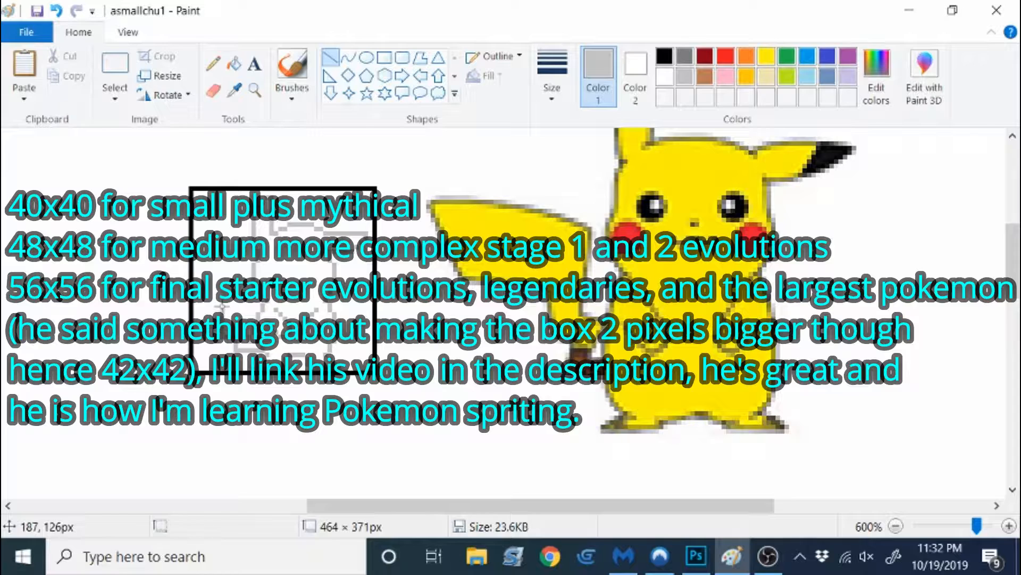
pyautogui.moveTo(223, 307); pyautogui.dragTo(205, 308)
# Select the whole drawing inside the box and shift it slightly to the right.
pyautogui.click(115, 67)
pyautogui.moveTo(360, 369); pyautogui.dragTo(200, 197)
pyautogui.moveTo(320, 314); pyautogui.dragTo(324, 314)
pyautogui.click(214, 65)
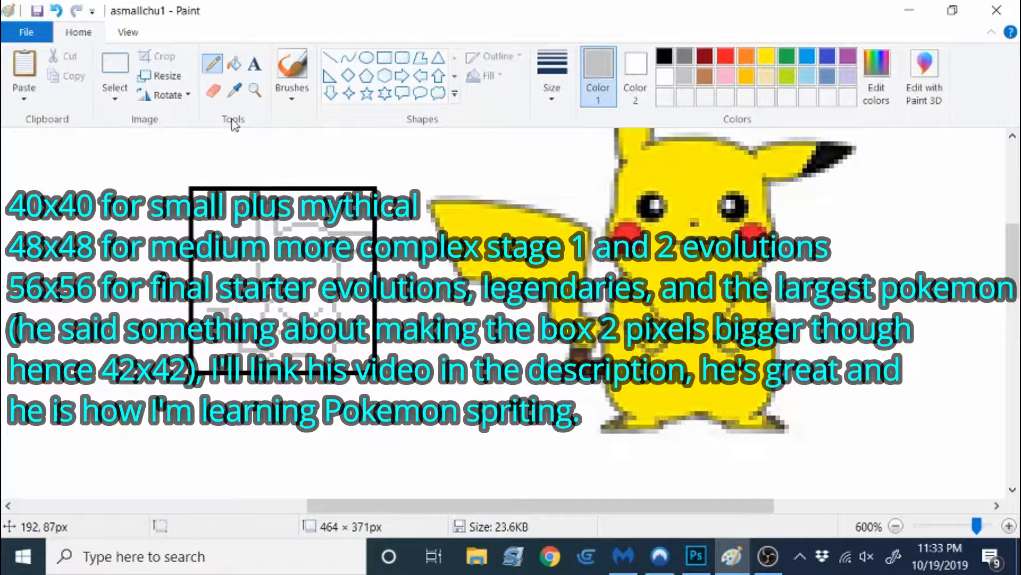
# Draw the zigzag tail outline from the box's left border to the body in light gray.
pyautogui.click(331, 57)
pyautogui.moveTo(195, 302)
pyautogui.mouseDown()
pyautogui.moveTo(205, 314)
pyautogui.moveTo(237, 302)
pyautogui.moveTo(240, 322)
pyautogui.mouseUp()
pyautogui.click(213, 64)
pyautogui.hotkey('ctrl', 'z')
pyautogui.click(330, 57)
pyautogui.click(213, 64)
pyautogui.click(331, 57)
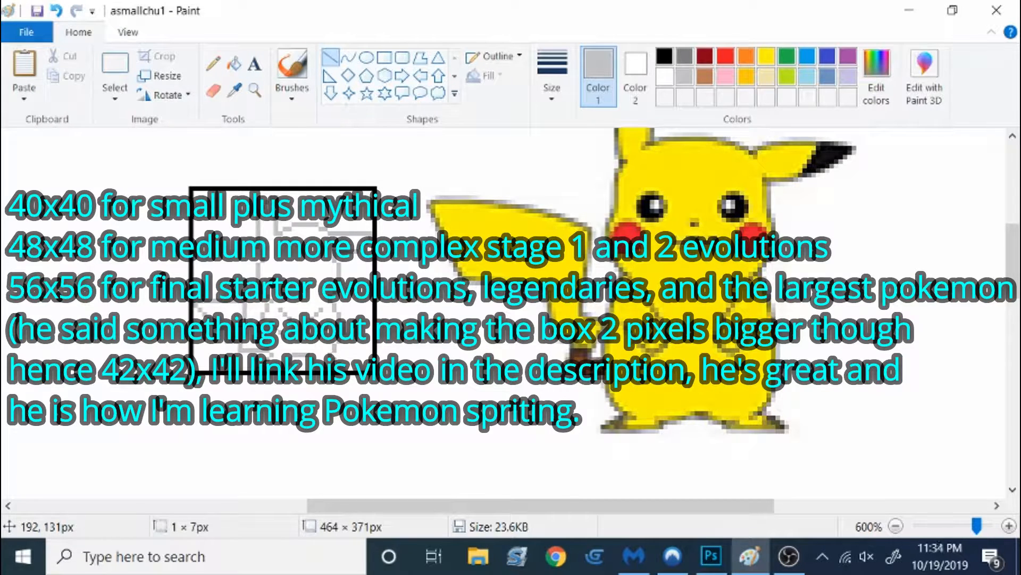
pyautogui.click(213, 64)
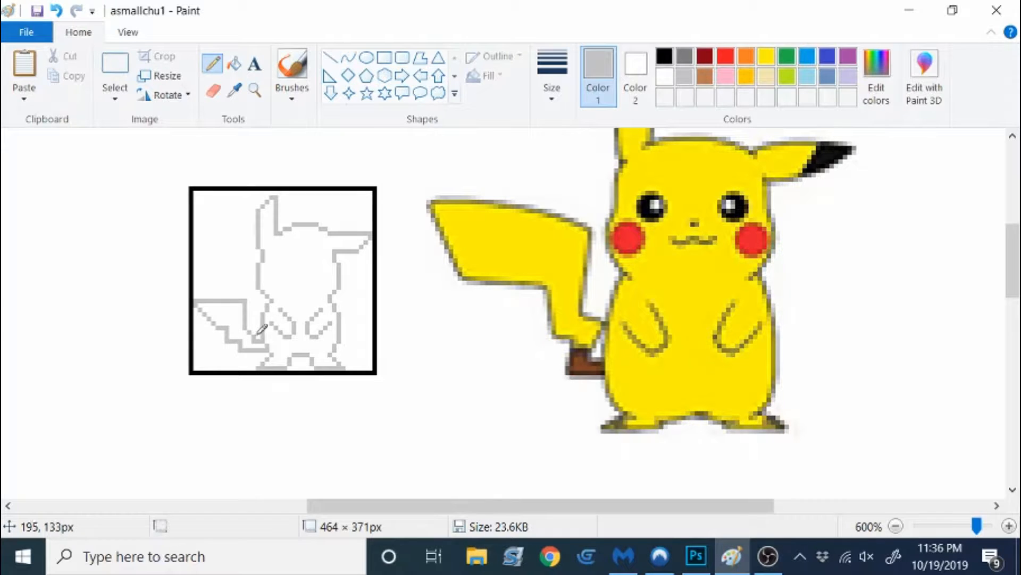
# Rework the tail's upper edge and stepped right edge in light gray with the Curve and Pencil tools.
pyautogui.hotkey('ctrl', 'z')
pyautogui.hotkey('ctrl', 'z')
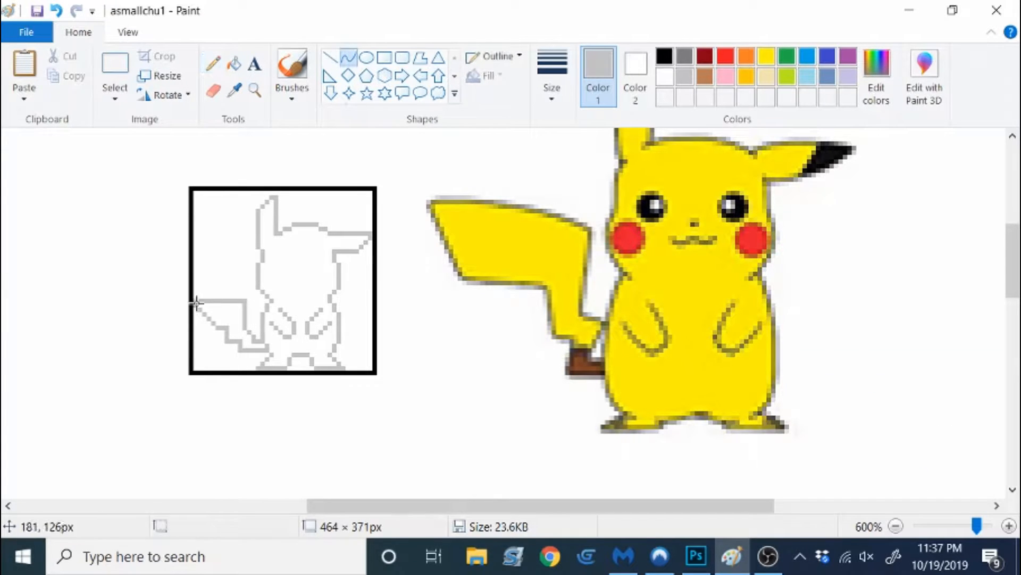
pyautogui.hotkey('ctrl', 'z')
pyautogui.hotkey('ctrl', 'z')
pyautogui.click(348, 57)
pyautogui.moveTo(244, 303)
pyautogui.mouseDown()
pyautogui.moveTo(196, 303)
pyautogui.moveTo(223, 287)
pyautogui.moveTo(246, 323)
pyautogui.mouseUp()
pyautogui.click(213, 63)
pyautogui.hotkey('ctrl', 'z')
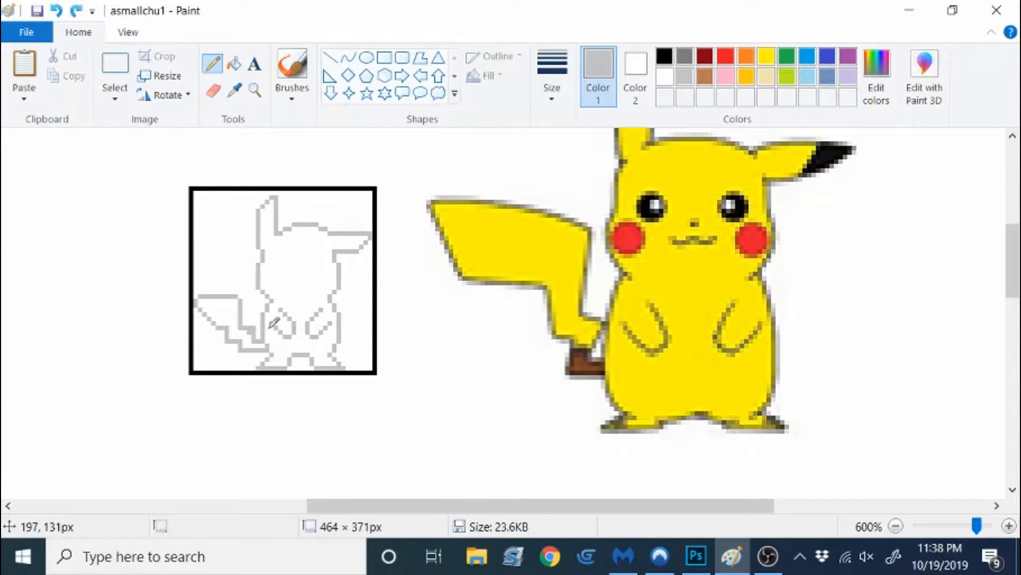
pyautogui.hotkey('ctrl', 'y')
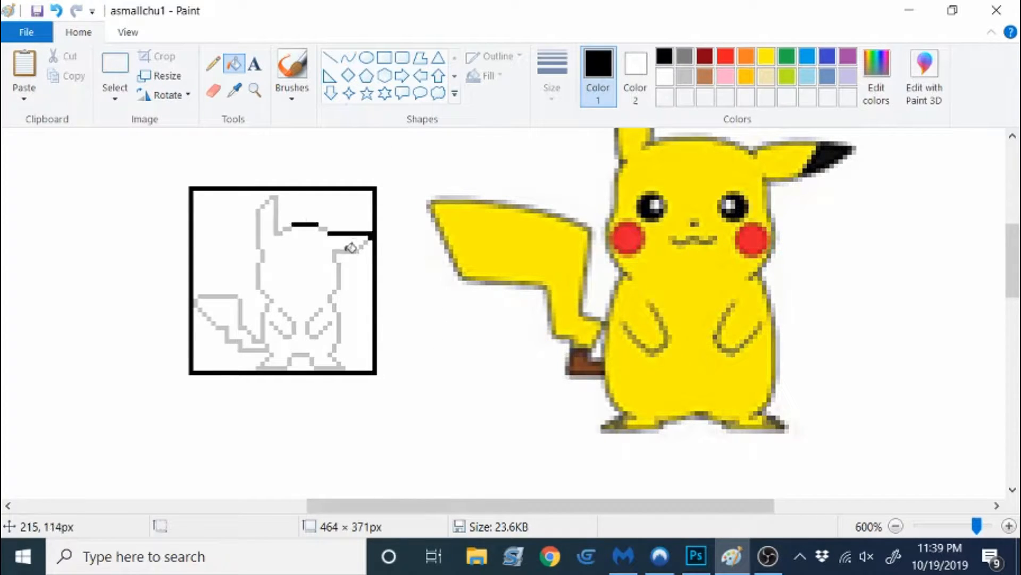
# Fill the outline segments of the right ear's lower edge, the left ear and the face's left side with black.
pyautogui.click(348, 251)
pyautogui.click(276, 221)
pyautogui.click(258, 232)
pyautogui.click(262, 256)
pyautogui.click(259, 276)
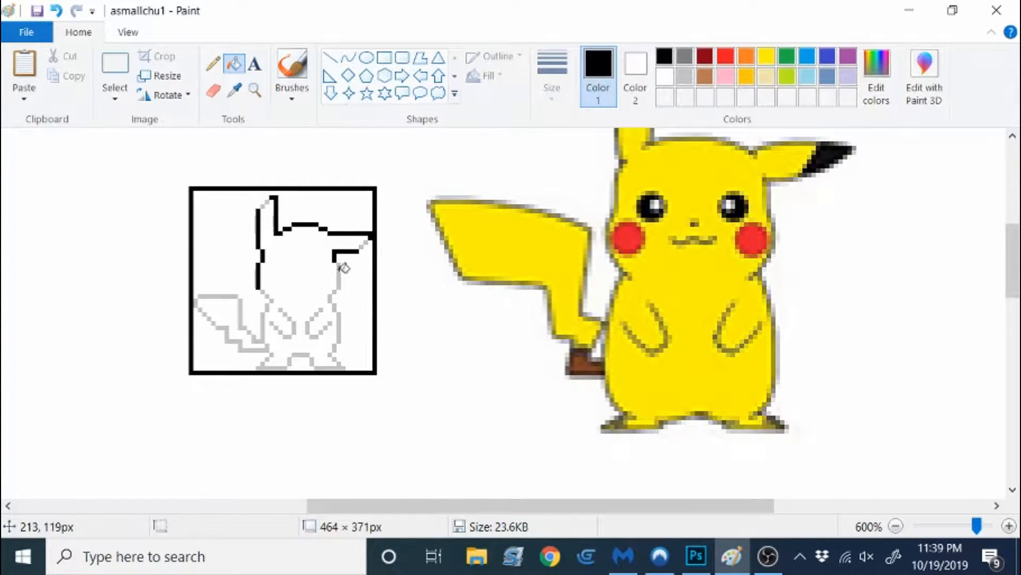
# Fill the right cheek's outline with black and undo the most recent fills.
pyautogui.click(339, 274)
pyautogui.hotkey('ctrl', 'z')
pyautogui.hotkey('ctrl', 'z')
pyautogui.hotkey('ctrl', 'z')
pyautogui.hotkey('ctrl', 'z')
pyautogui.hotkey('ctrl', 'z')
# Fill the remaining gray outline segments of both cheeks, the top of the head and the left ear's tip with black.
pyautogui.click(213, 64)
pyautogui.click(234, 63)
pyautogui.click(339, 274)
pyautogui.click(258, 275)
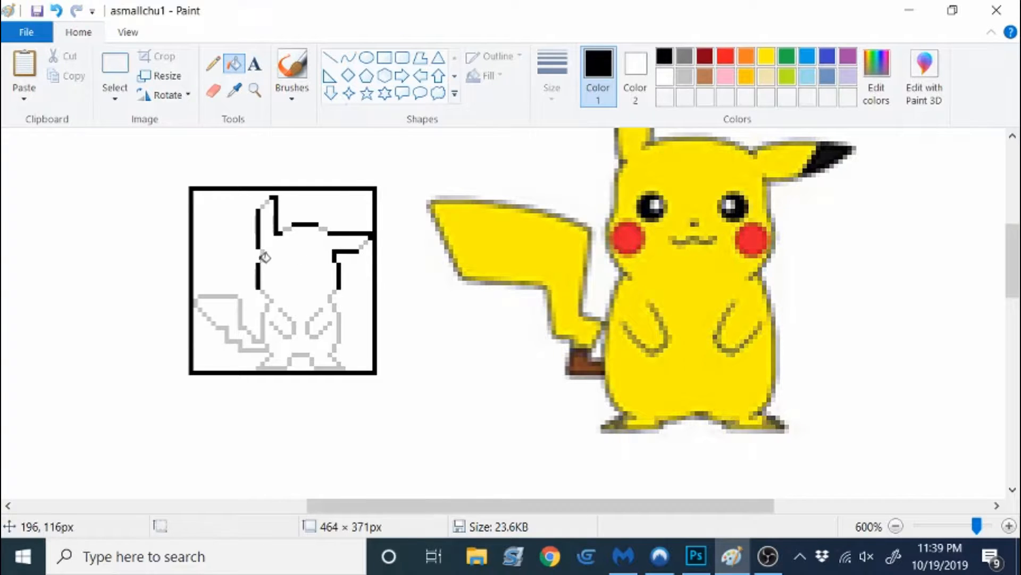
pyautogui.click(262, 256)
pyautogui.click(287, 229)
pyautogui.click(323, 228)
pyautogui.click(267, 201)
pyautogui.click(262, 206)
# Fill the outline segments of the neck, the body's right side and the right foot with black.
pyautogui.click(330, 297)
pyautogui.click(343, 316)
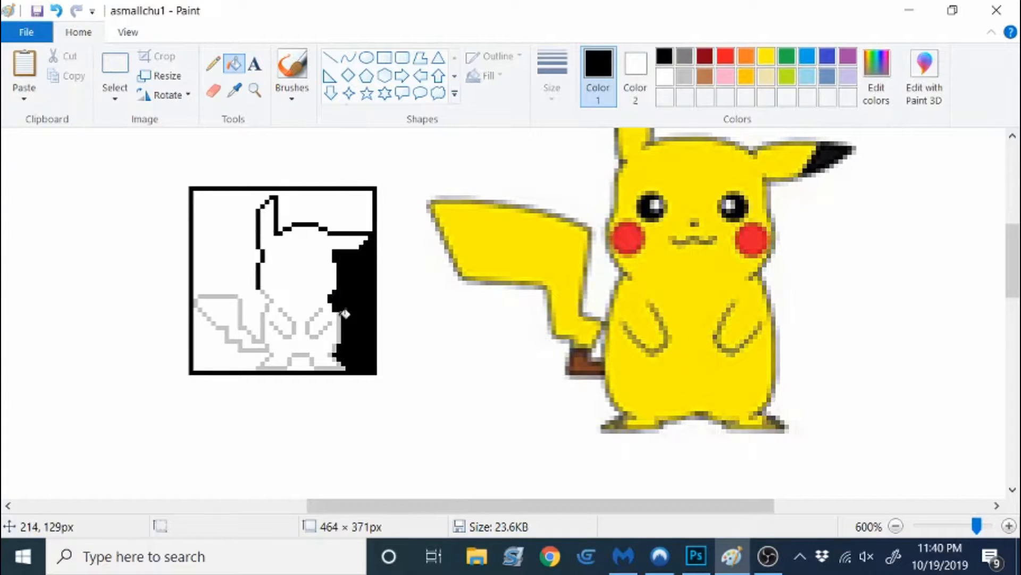
pyautogui.hotkey('ctrl', 'z')
pyautogui.click(339, 319)
pyautogui.click(331, 356)
pyautogui.click(340, 367)
# Fill the arch between the legs, the left foot and the tail's lower and upper edges with black.
pyautogui.click(313, 361)
pyautogui.click(277, 368)
pyautogui.click(269, 359)
pyautogui.click(256, 350)
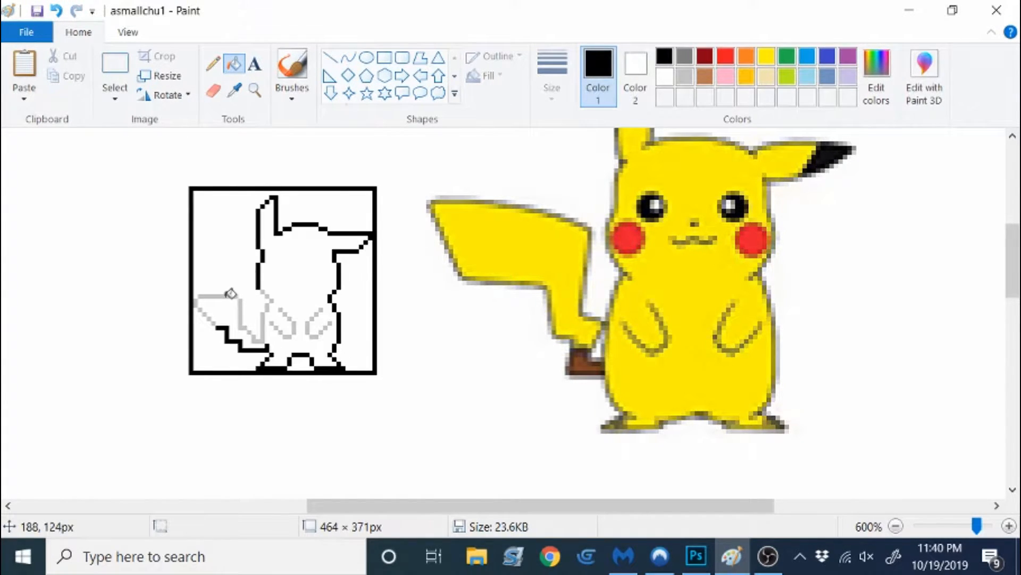
pyautogui.click(229, 296)
# Fill the outline segments of the body's left side and the inner ends of both arms with black.
pyautogui.click(262, 324)
pyautogui.click(308, 329)
pyautogui.click(288, 335)
pyautogui.hotkey('ctrl', 'z')
# Trace the remaining gray pixels of the tail, its base, the left shoulder and the arms in black with the Pencil tool.
pyautogui.click(213, 64)
pyautogui.click(268, 349)
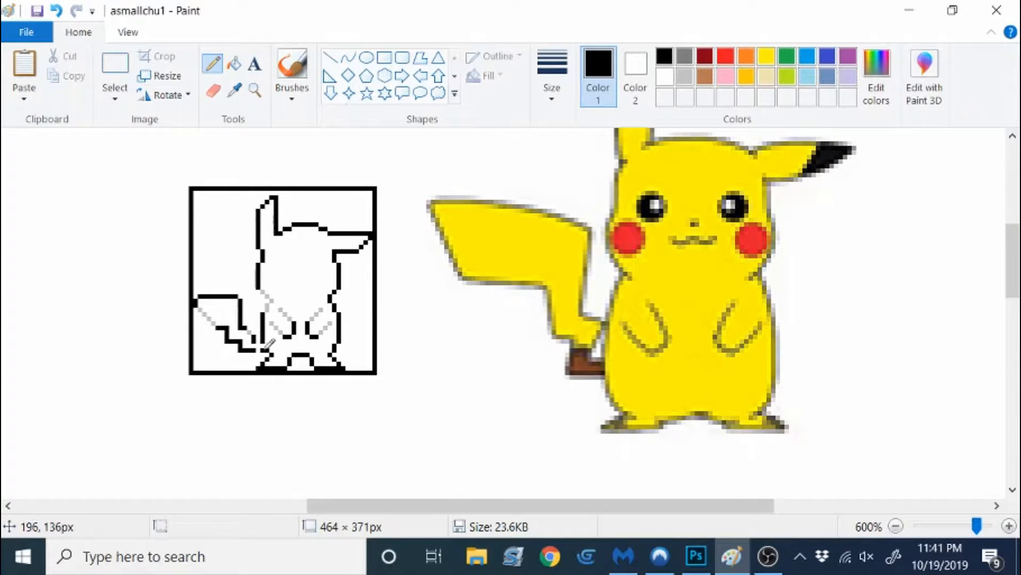
pyautogui.moveTo(263, 341); pyautogui.dragTo(258, 314)
pyautogui.hotkey('ctrl', 'z')
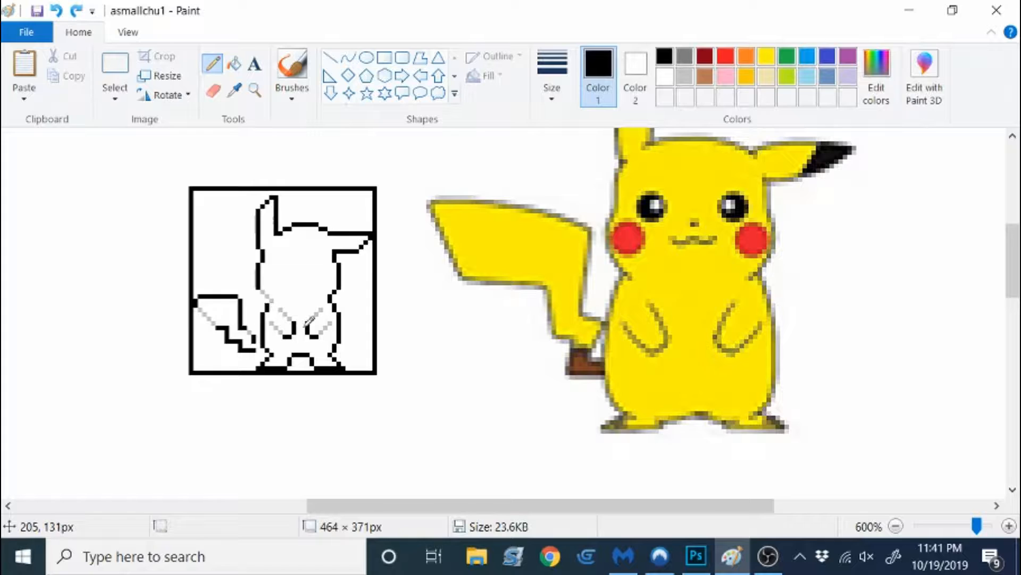
pyautogui.rightClick(267, 349)
pyautogui.moveTo(209, 319); pyautogui.dragTo(200, 310)
pyautogui.moveTo(263, 292)
pyautogui.mouseDown()
pyautogui.moveTo(333, 316)
pyautogui.moveTo(320, 330)
pyautogui.moveTo(281, 332)
pyautogui.mouseUp()
# Try to reshape the outline along the top of the head in black with the Pencil tool.
pyautogui.click(366, 58)
pyautogui.click(212, 63)
pyautogui.moveTo(292, 229); pyautogui.dragTo(318, 228)
pyautogui.hotkey('ctrl', 'z')
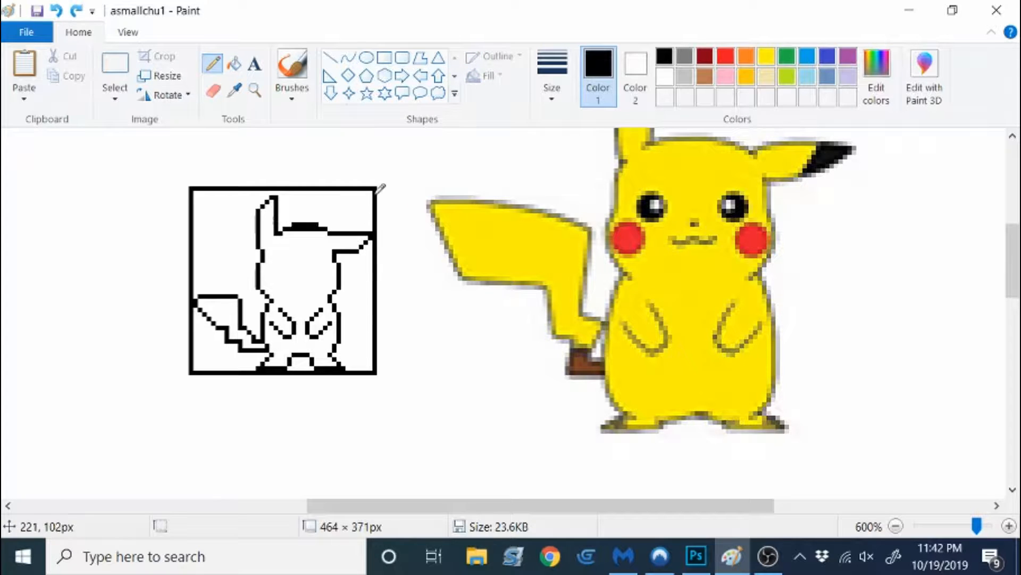
pyautogui.rightClick(289, 229)
pyautogui.rightClick(321, 229)
pyautogui.hotkey('ctrl', 'z')
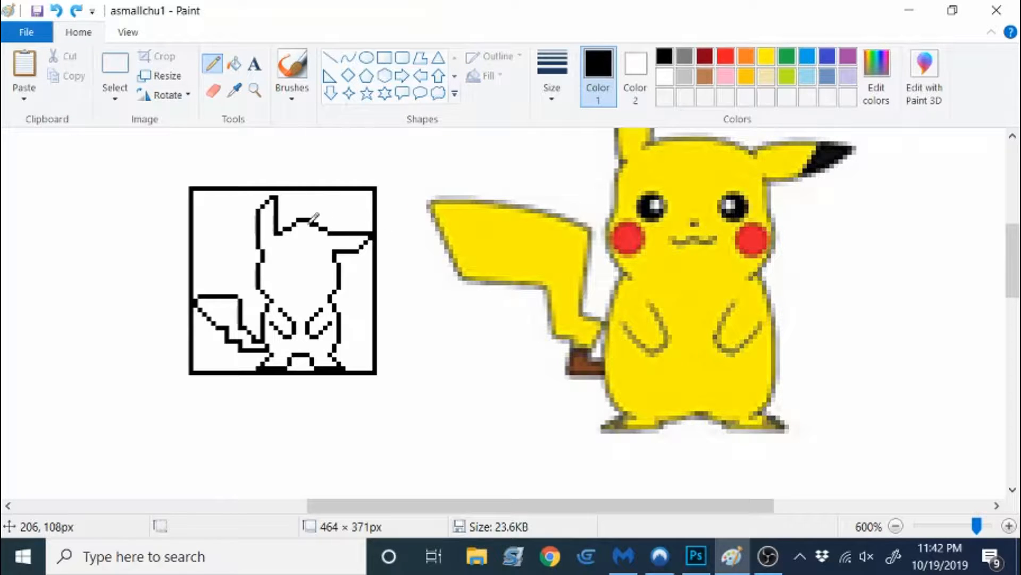
# Draw a small round black eye on the face with the Ellipse tool and paste a copy outside the box.
pyautogui.click(366, 58)
pyautogui.moveTo(279, 245); pyautogui.dragTo(292, 258)
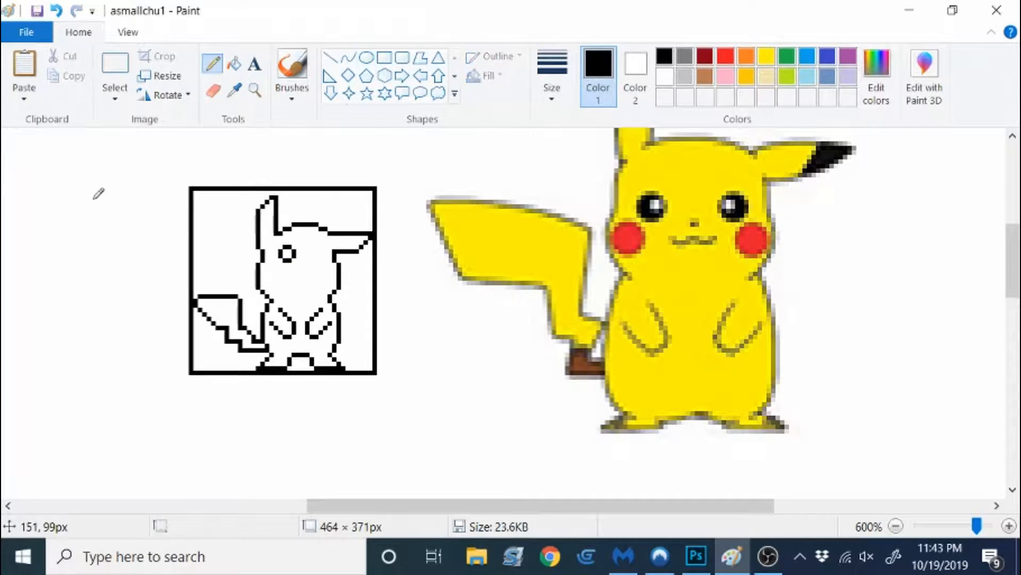
pyautogui.hotkey('ctrl', 'v')
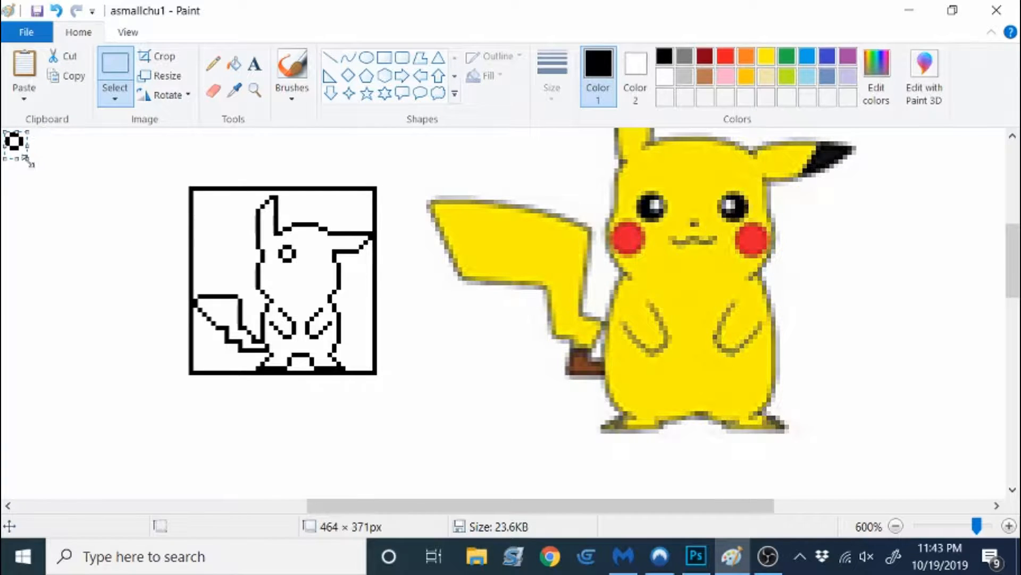
pyautogui.moveTo(14, 142); pyautogui.dragTo(94, 221)
pyautogui.click(115, 98)
pyautogui.click(78, 264)
# Select the copied eye and place matching eyes level with each other on the face.
pyautogui.moveTo(99, 217); pyautogui.dragTo(126, 244)
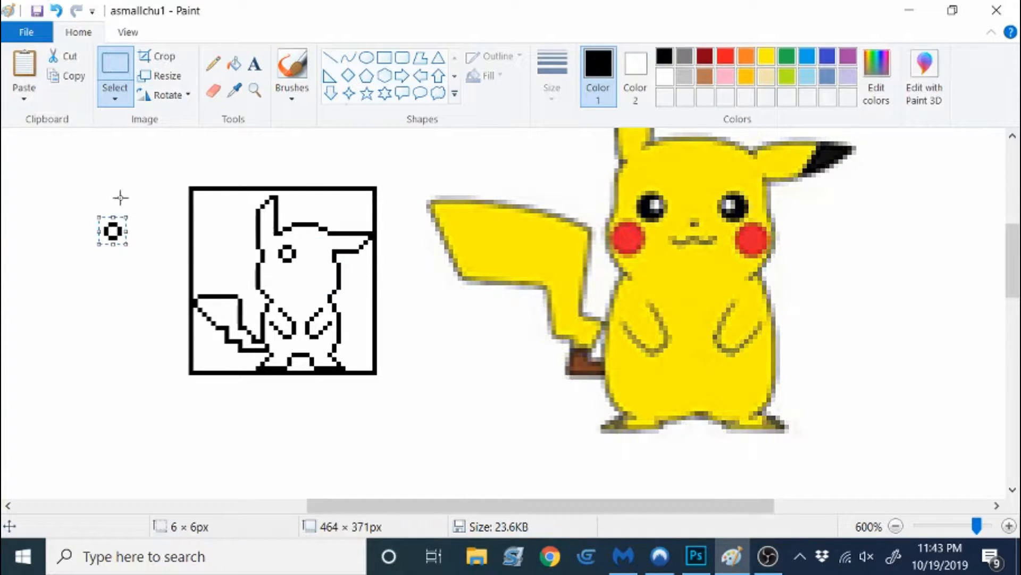
pyautogui.moveTo(71, 199); pyautogui.dragTo(135, 249)
pyautogui.moveTo(118, 227)
pyautogui.mouseDown()
pyautogui.moveTo(319, 258)
pyautogui.moveTo(300, 280)
pyautogui.moveTo(291, 261)
pyautogui.moveTo(282, 266)
pyautogui.mouseUp()
pyautogui.click(213, 64)
pyautogui.click(273, 257)
pyautogui.hotkey('ctrl', 'z')
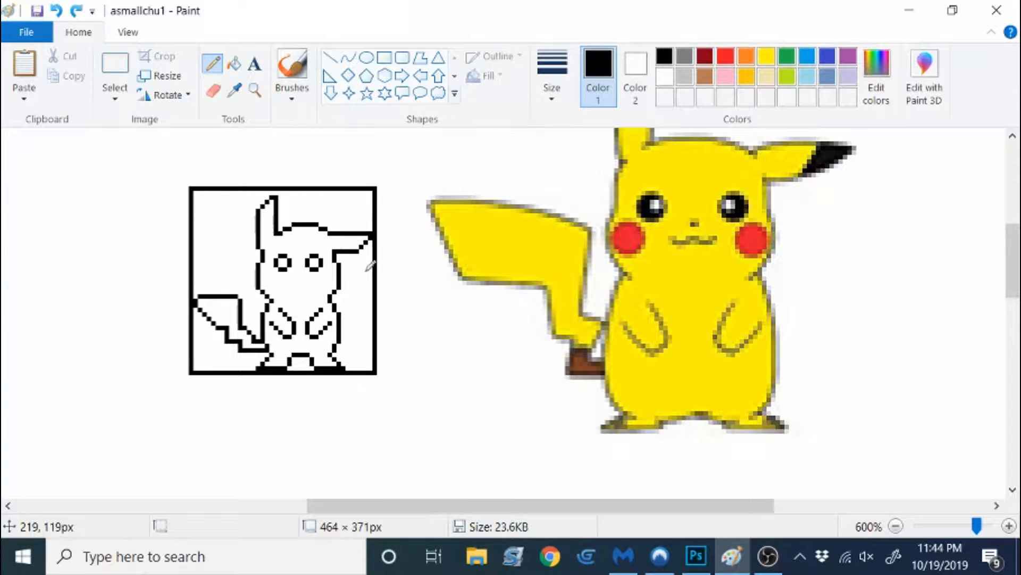
# Draw the nose and mouth in black and darken both eyes, leaving a white highlight in each.
pyautogui.click(299, 278)
pyautogui.click(282, 262)
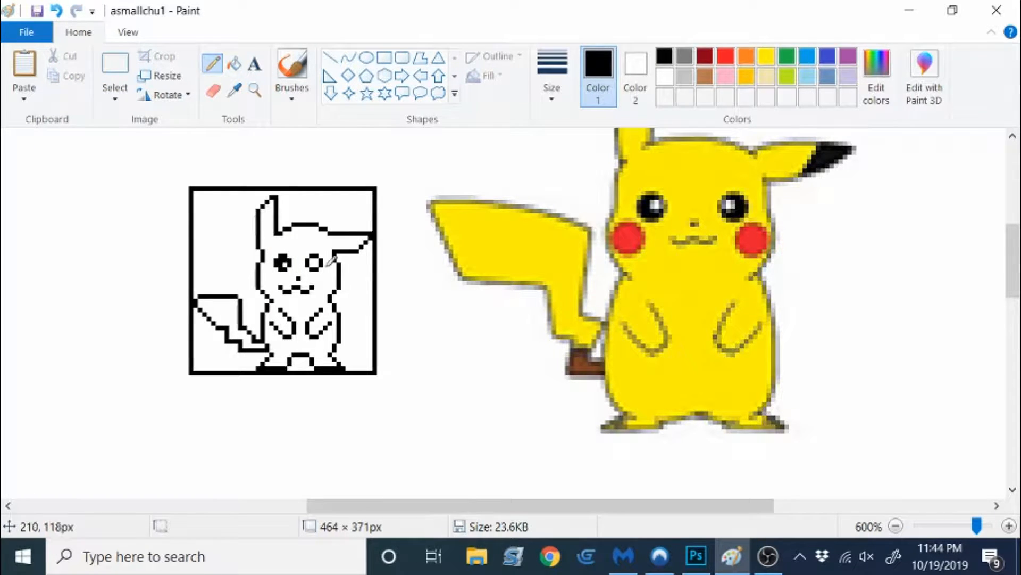
pyautogui.click(314, 262)
# Mark off both ear tips with diagonal black lines using the Line tool and fill the tips with black.
pyautogui.click(330, 57)
pyautogui.moveTo(355, 237)
pyautogui.mouseDown()
pyautogui.moveTo(341, 251)
pyautogui.moveTo(359, 234)
pyautogui.mouseUp()
pyautogui.hotkey('ctrl', 'z')
pyautogui.click(213, 64)
pyautogui.click(330, 57)
pyautogui.scroll(1, 270, 311)
pyautogui.moveTo(261, 317); pyautogui.dragTo(273, 304)
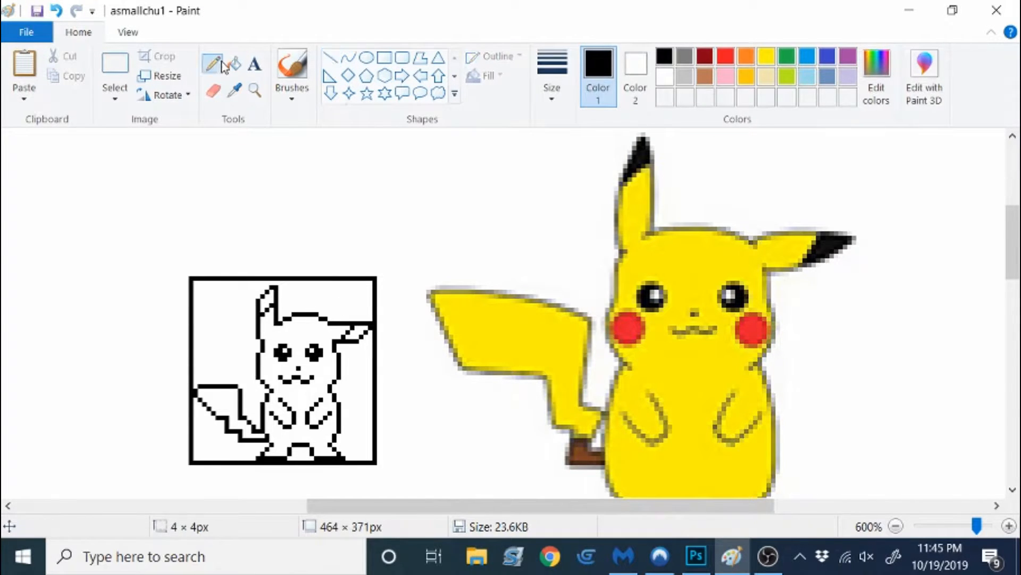
pyautogui.click(234, 64)
pyautogui.click(268, 301)
pyautogui.click(361, 333)
# Sample the yellow from the reference picture, add it to the custom colors and fill the sprite's body and tail.
pyautogui.click(235, 90)
pyautogui.click(701, 361)
pyautogui.click(221, 403)
pyautogui.click(877, 76)
pyautogui.click(327, 401)
pyautogui.hotkey('ctrl', 'z')
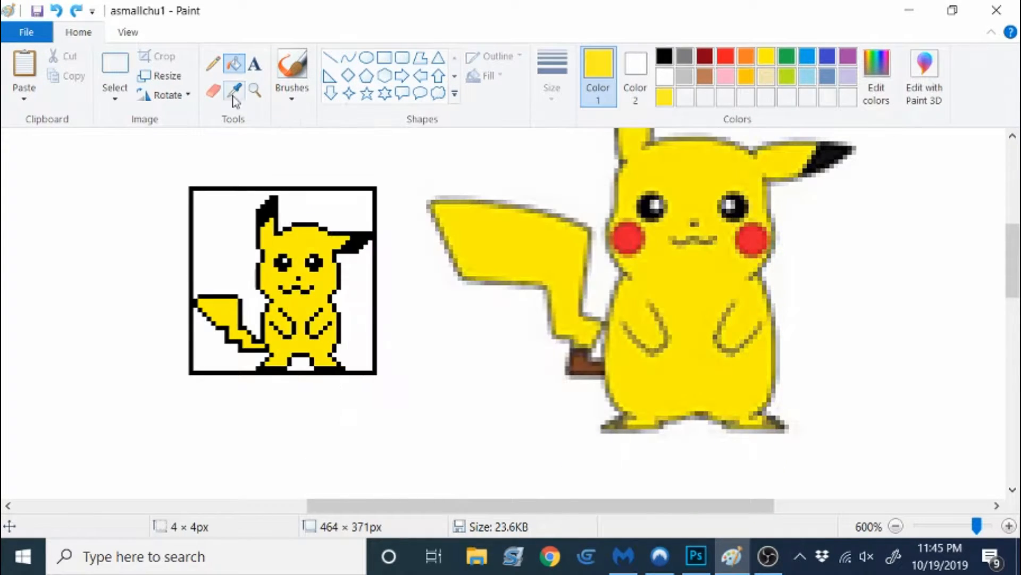
pyautogui.click(234, 91)
pyautogui.click(701, 361)
pyautogui.click(876, 76)
pyautogui.click(327, 401)
pyautogui.click(304, 296)
# Sample the red from the reference's cheek and draw a small circle for each cheek with the Ellipse tool.
pyautogui.click(234, 91)
pyautogui.click(367, 57)
pyautogui.click(234, 90)
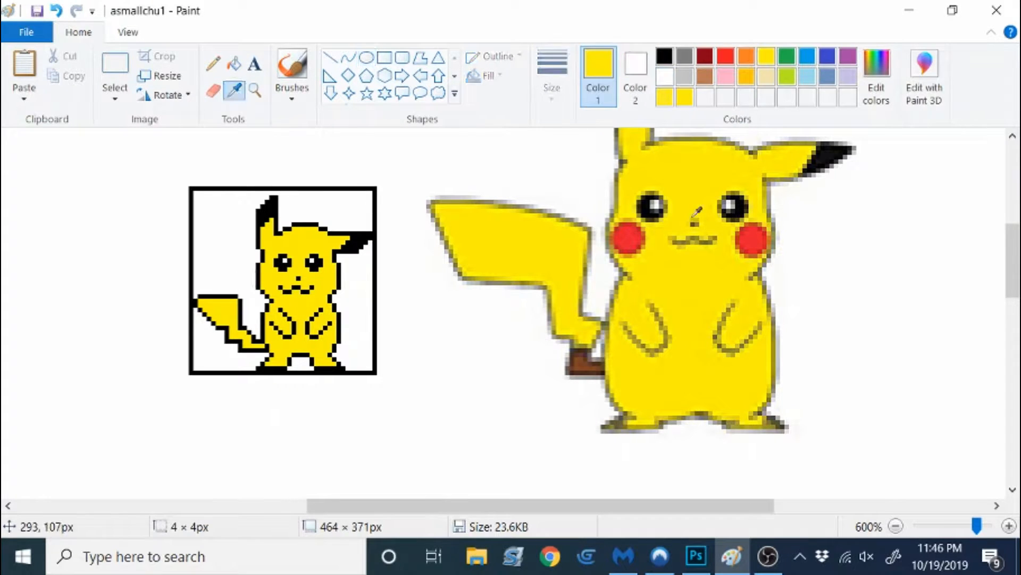
pyautogui.click(752, 238)
pyautogui.moveTo(320, 274); pyautogui.dragTo(334, 287)
pyautogui.click(449, 189)
pyautogui.hotkey('ctrl', 'z')
pyautogui.moveTo(262, 275); pyautogui.dragTo(276, 286)
# Finish the red outlines of the cheeks and fill both cheeks with red.
pyautogui.click(331, 57)
pyautogui.hotkey('ctrl', 'z')
pyautogui.click(367, 57)
pyautogui.hotkey('ctrl', 'z')
pyautogui.click(331, 57)
pyautogui.click(234, 64)
pyautogui.click(269, 281)
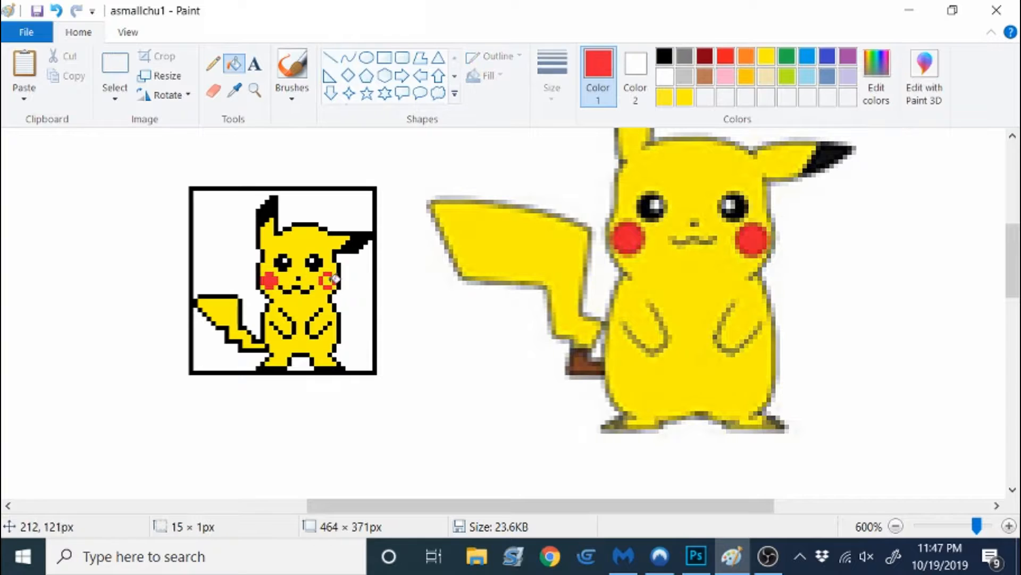
# Blacken the tail's base with the Pencil tool and set Color 2 to the face's yellow for touching up its edge.
pyautogui.click(212, 64)
pyautogui.click(664, 55)
pyautogui.click(258, 344)
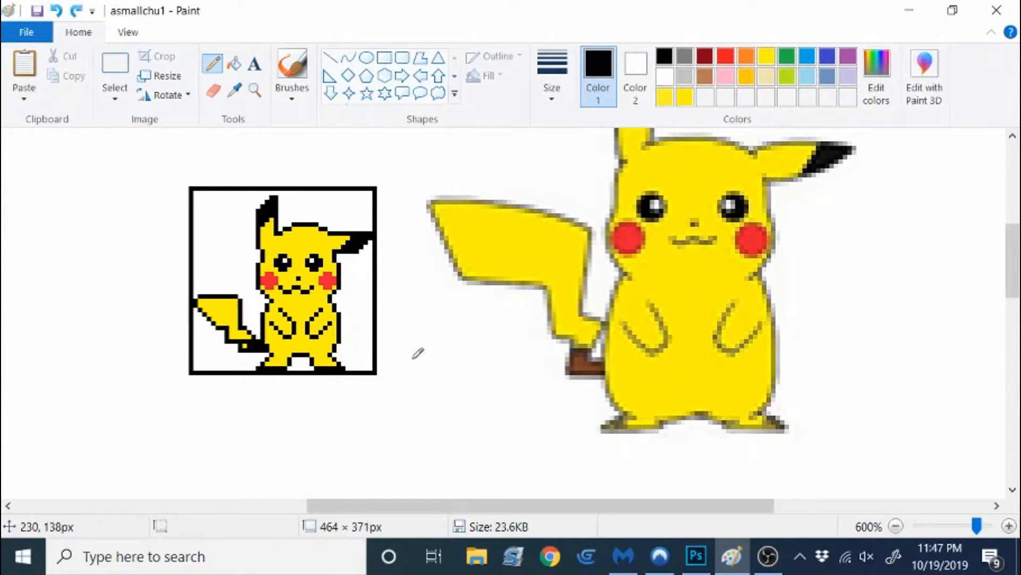
pyautogui.hotkey('ctrl', 'z')
pyautogui.click(235, 90)
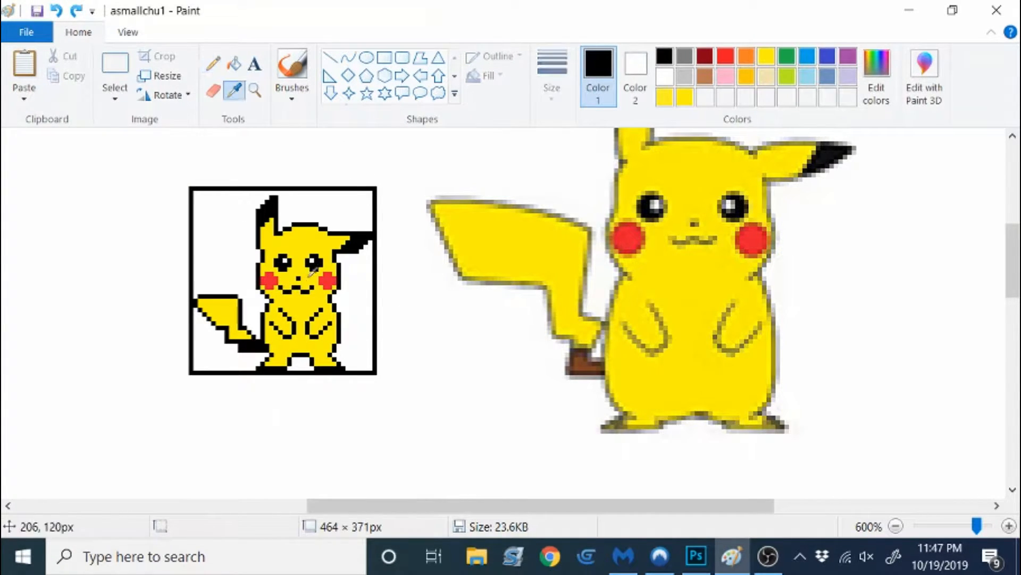
pyautogui.rightClick(305, 277)
pyautogui.rightClick(247, 342)
pyautogui.moveTo(249, 342); pyautogui.dragTo(245, 341)
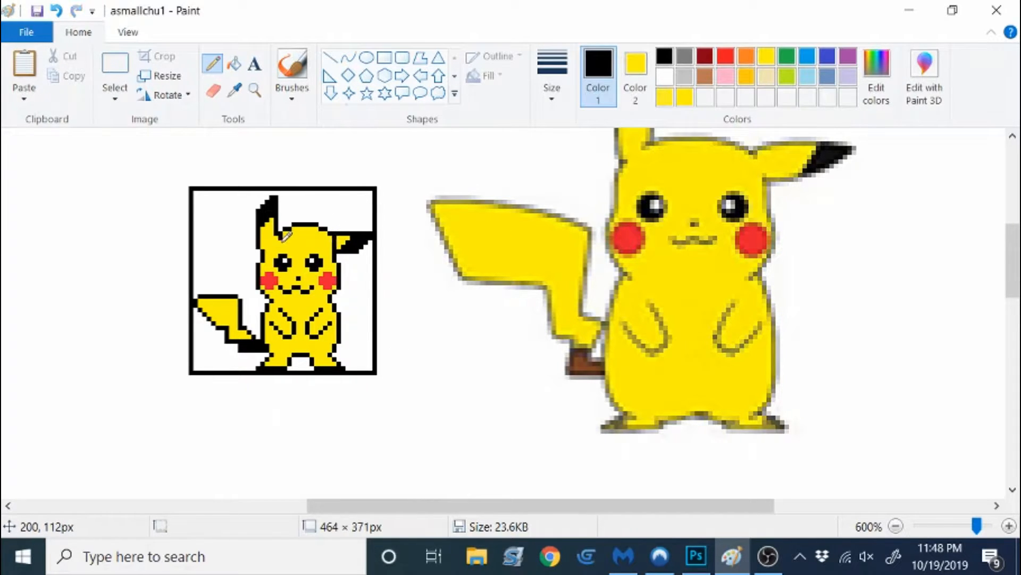
# Undo the recent pencil touch-ups and try a small correction at the edge of the tail's black base.
pyautogui.hotkey('ctrl', 'z')
pyautogui.hotkey('ctrl', 'z')
pyautogui.hotkey('ctrl', 'z')
pyautogui.moveTo(250, 341); pyautogui.dragTo(244, 342)
pyautogui.hotkey('ctrl', 'z')
# Shade the tail and the left ear with a white checkerboard, using yellow as Color 1 and white as Color 2.
pyautogui.click(664, 76)
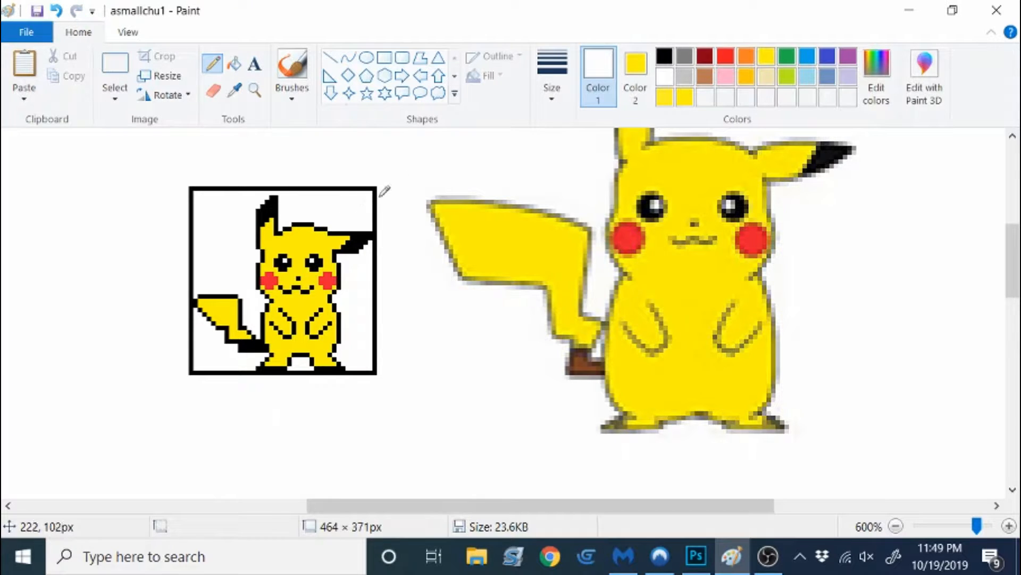
pyautogui.click(635, 76)
pyautogui.click(664, 56)
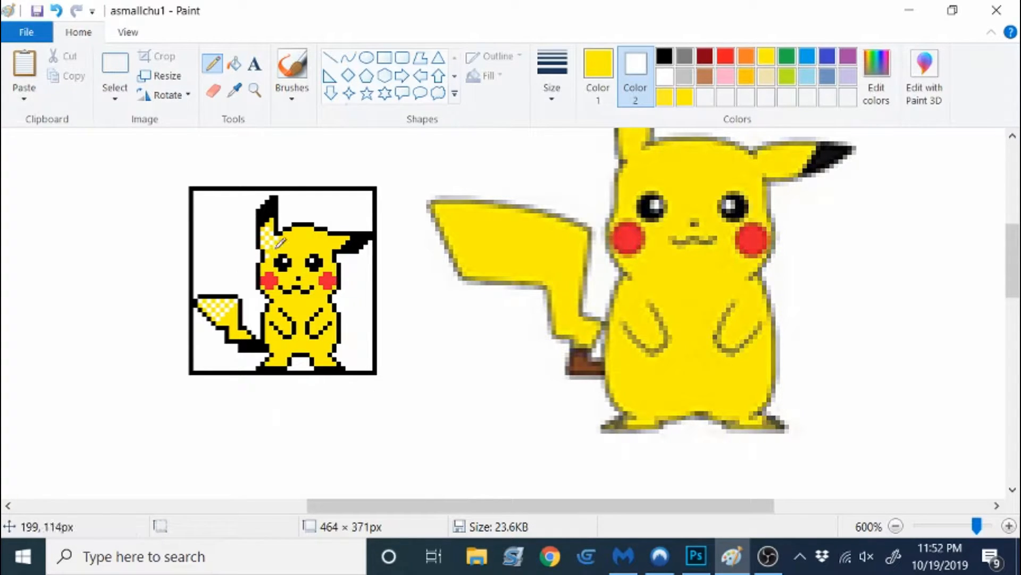
pyautogui.hotkey('ctrl', 'z')
pyautogui.hotkey('ctrl', 'z')
pyautogui.hotkey('ctrl', 'z')
# Extend the white checkerboard shading along the left side of the face and body.
pyautogui.rightClick(276, 313)
pyautogui.hotkey('ctrl', 'z')
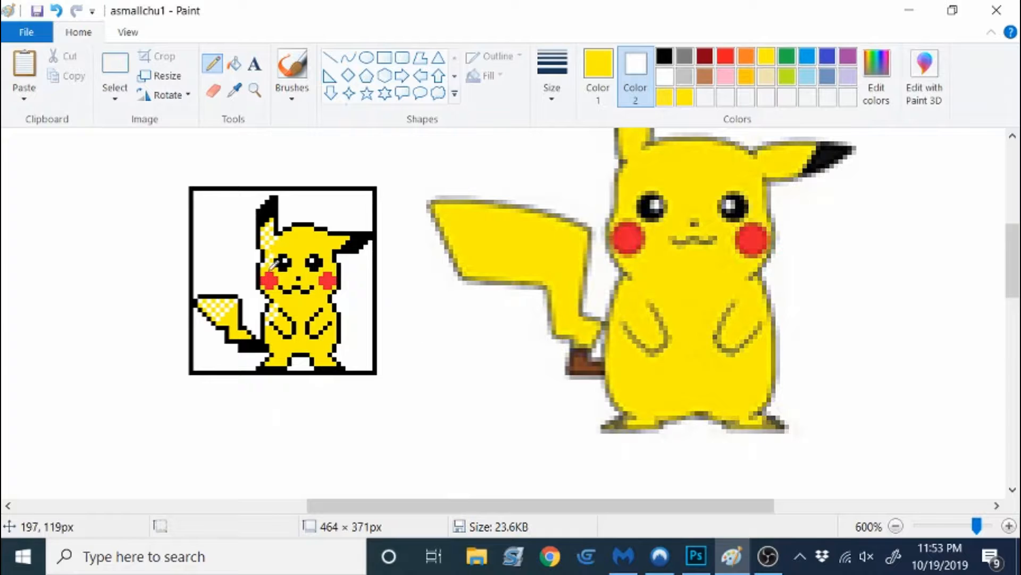
pyautogui.hotkey('ctrl', 'z')
pyautogui.moveTo(272, 214); pyautogui.dragTo(261, 215)
pyautogui.hotkey('ctrl', 'z')
pyautogui.hotkey('ctrl', 'z')
# Try to retouch the lower edge of the left ear's black tip.
pyautogui.click(128, 32)
pyautogui.click(35, 92)
pyautogui.click(35, 91)
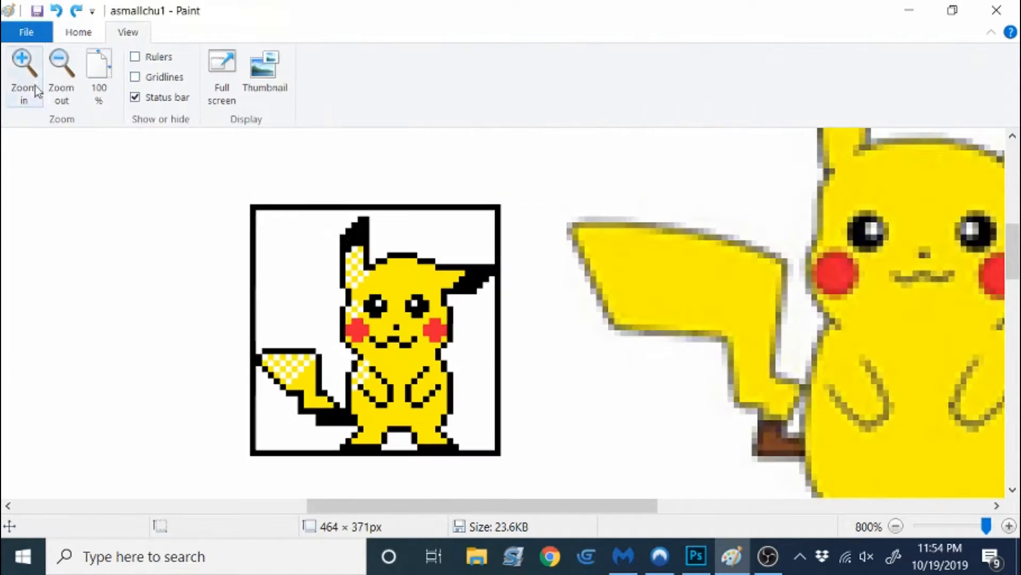
pyautogui.moveTo(354, 243); pyautogui.dragTo(367, 222)
pyautogui.click(62, 80)
pyautogui.click(62, 80)
pyautogui.click(62, 80)
pyautogui.hotkey('ctrl', 'z')
pyautogui.moveTo(219, 199); pyautogui.dragTo(230, 188)
pyautogui.hotkey('ctrl', 'z')
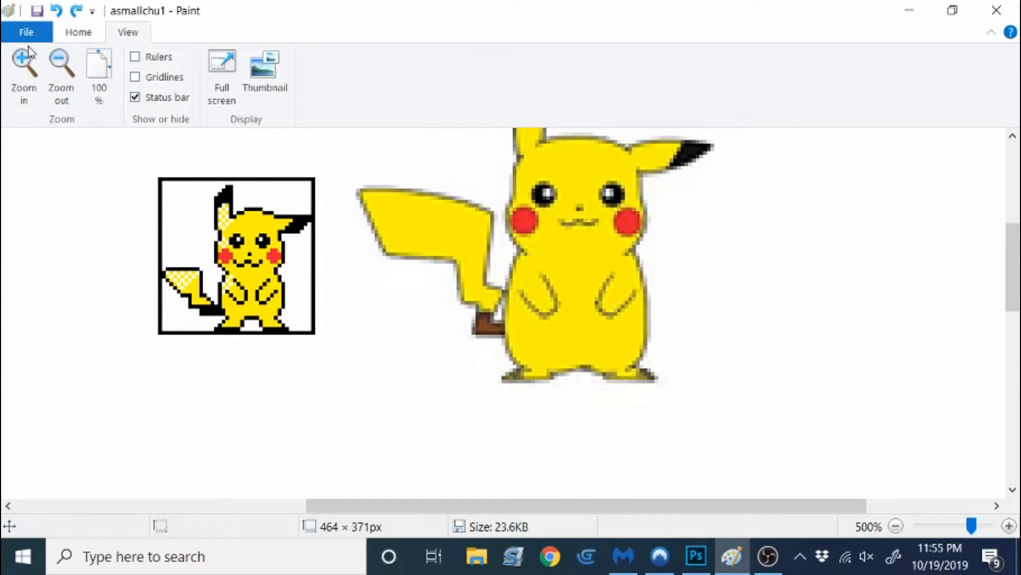
# Set the colors to black and the custom yellow, and check the shaded sprite against the reference picture.
pyautogui.click(60, 64)
pyautogui.scroll(1, 319, 201)
pyautogui.click(34, 52)
pyautogui.click(34, 52)
pyautogui.scroll(-1, 839, 272)
pyautogui.click(684, 97)
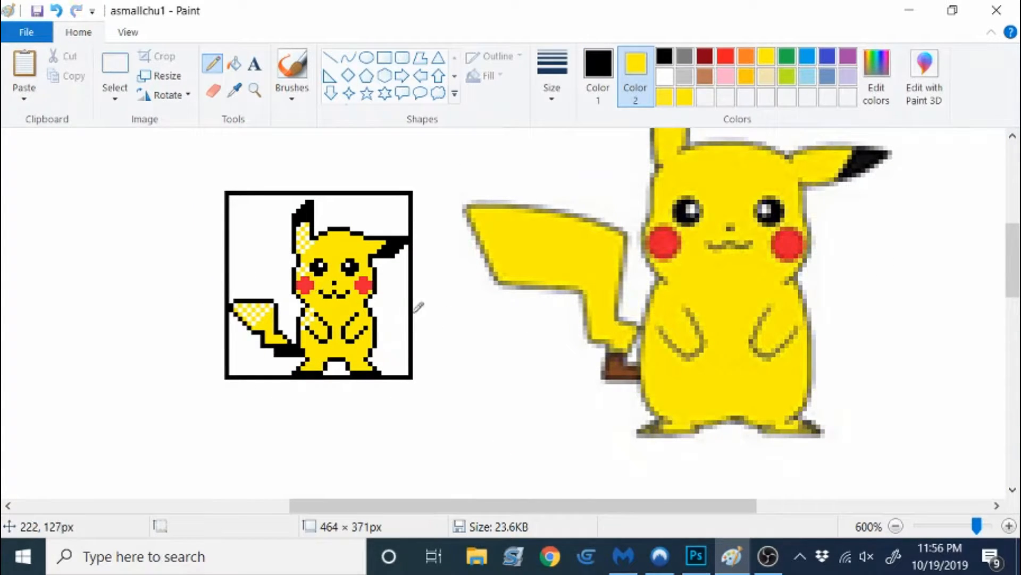
pyautogui.click(128, 33)
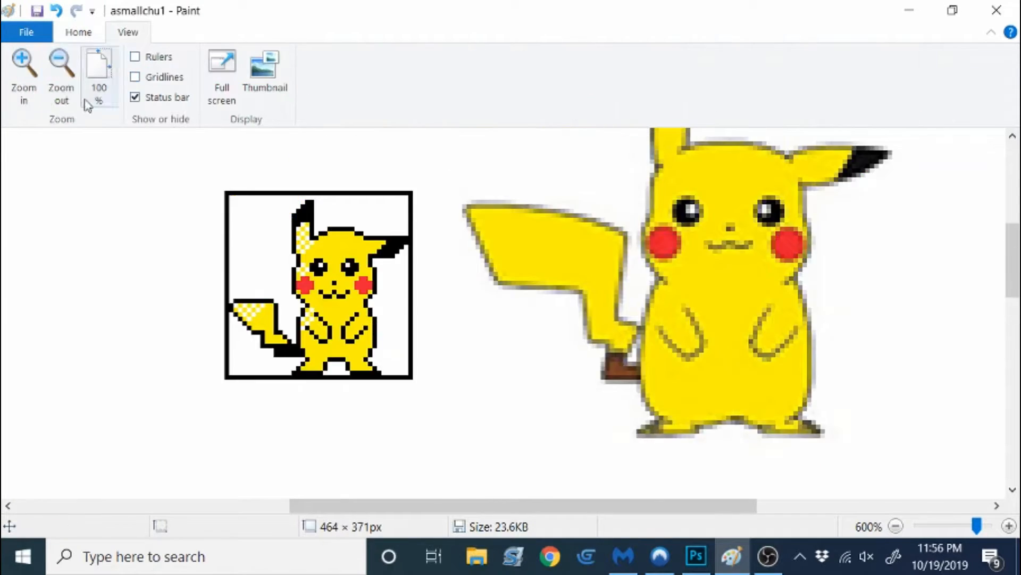
pyautogui.click(63, 78)
pyautogui.click(62, 77)
pyautogui.click(78, 32)
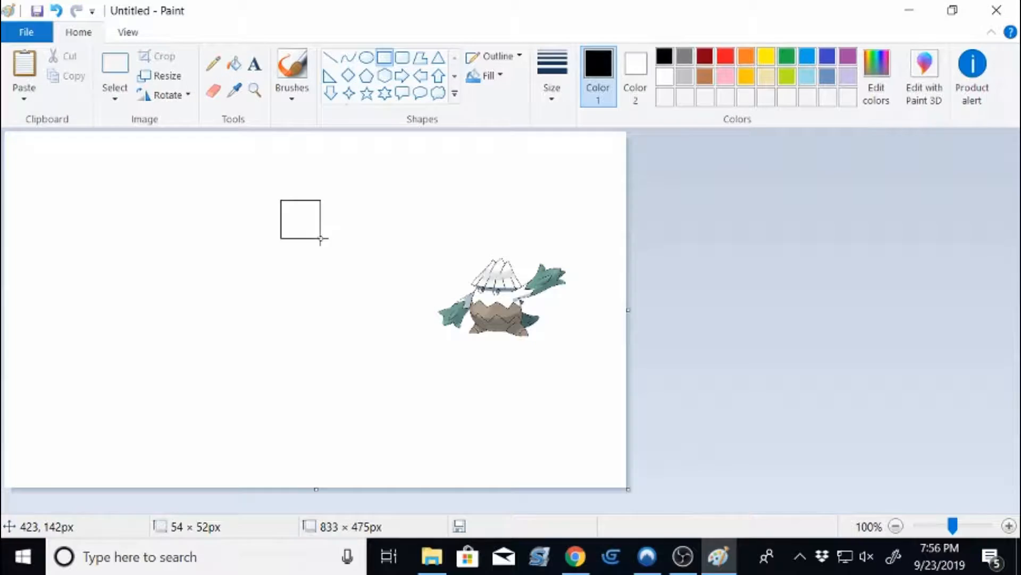
# In the new drawing, draw a 52 × 52 px black square outline and place it beside the reference picture.
pyautogui.moveTo(320, 238); pyautogui.dragTo(355, 300)
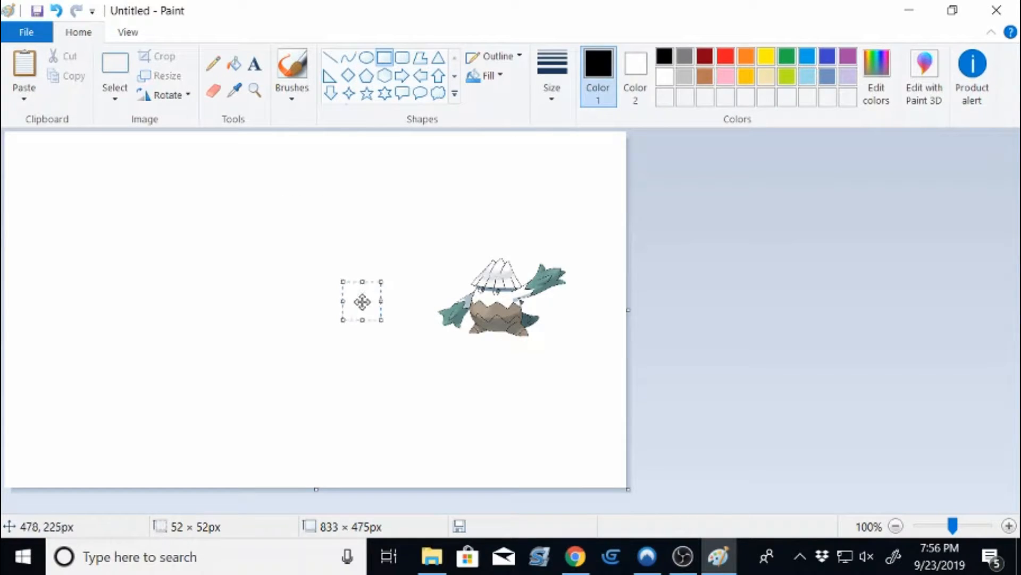
pyautogui.moveTo(429, 246)
pyautogui.mouseDown()
pyautogui.moveTo(561, 341)
pyautogui.moveTo(559, 331)
pyautogui.mouseUp()
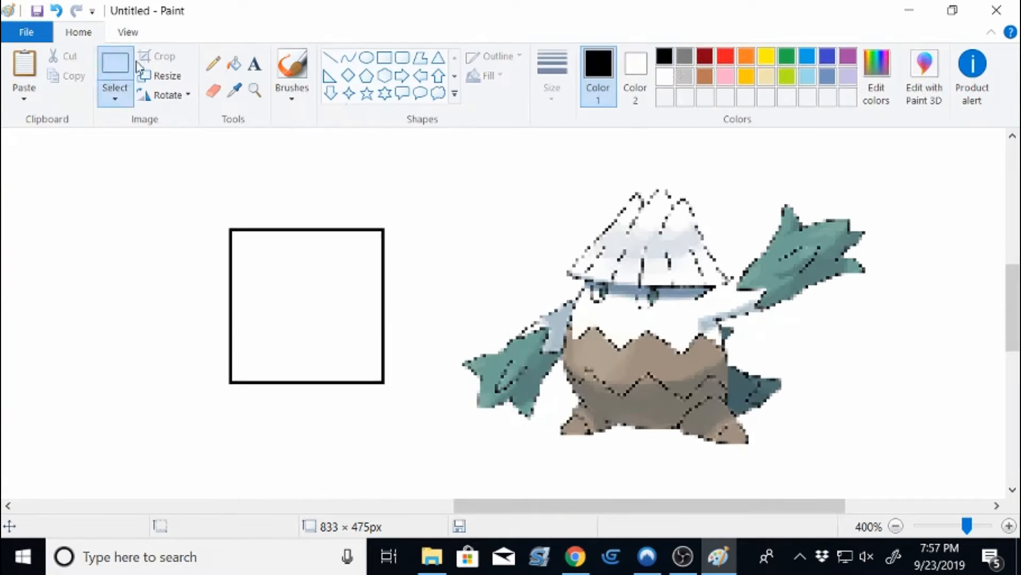
# Sketch the three-peaked hat and the body's left side in light gray with the Pencil and Curve tools.
pyautogui.moveTo(264, 280)
pyautogui.mouseDown()
pyautogui.moveTo(283, 244)
pyautogui.moveTo(273, 280)
pyautogui.moveTo(308, 277)
pyautogui.moveTo(355, 290)
pyautogui.mouseUp()
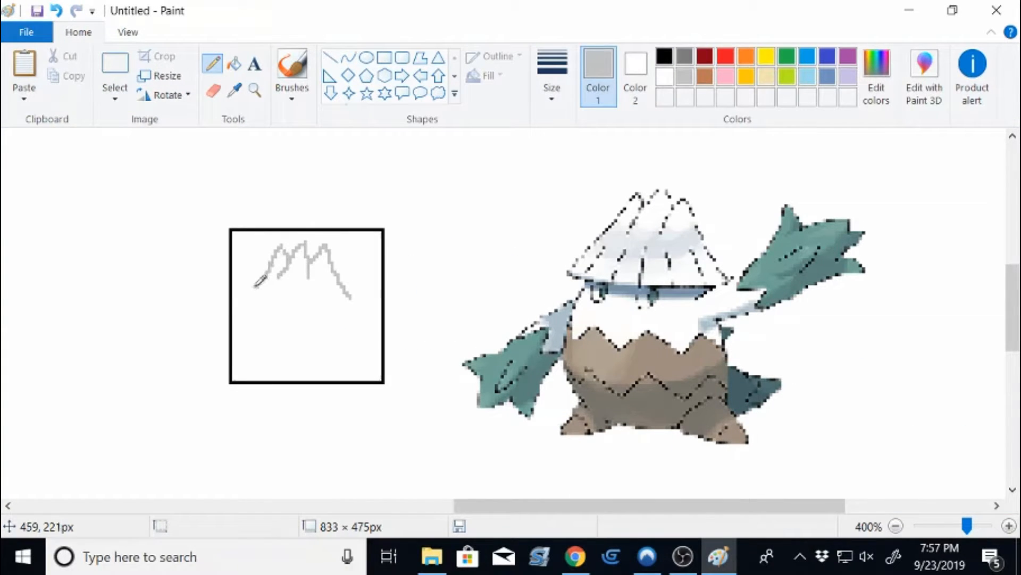
pyautogui.moveTo(256, 286); pyautogui.dragTo(249, 293)
pyautogui.click(348, 57)
pyautogui.moveTo(249, 293)
pyautogui.mouseDown()
pyautogui.moveTo(350, 298)
pyautogui.moveTo(298, 307)
pyautogui.moveTo(265, 362)
pyautogui.moveTo(251, 333)
pyautogui.mouseUp()
pyautogui.click(213, 63)
# Sketch the body's right side and both feet in light gray with the Curve and Pencil tools.
pyautogui.click(349, 57)
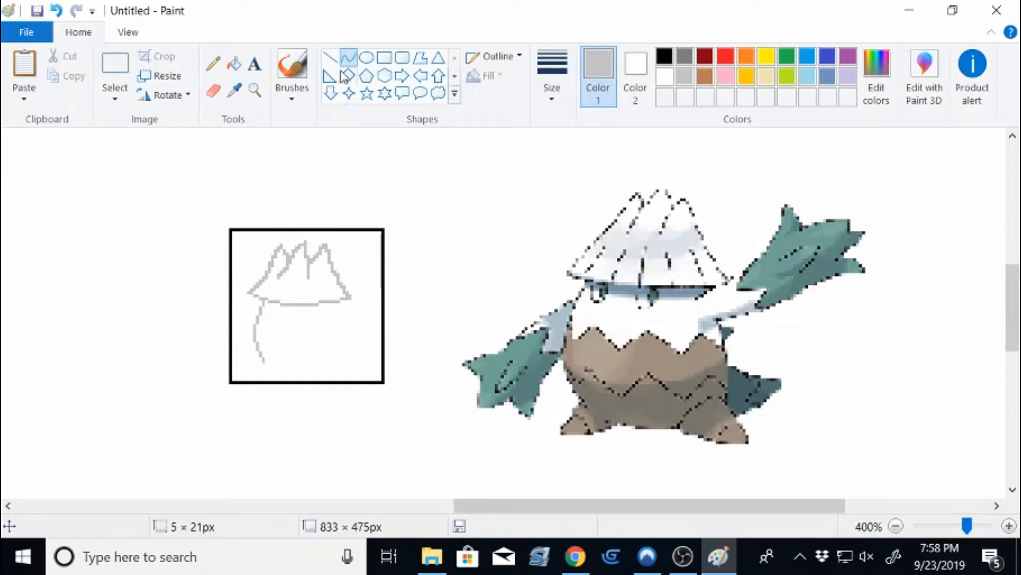
pyautogui.moveTo(335, 304)
pyautogui.mouseDown()
pyautogui.moveTo(337, 361)
pyautogui.moveTo(345, 329)
pyautogui.mouseUp()
pyautogui.click(213, 63)
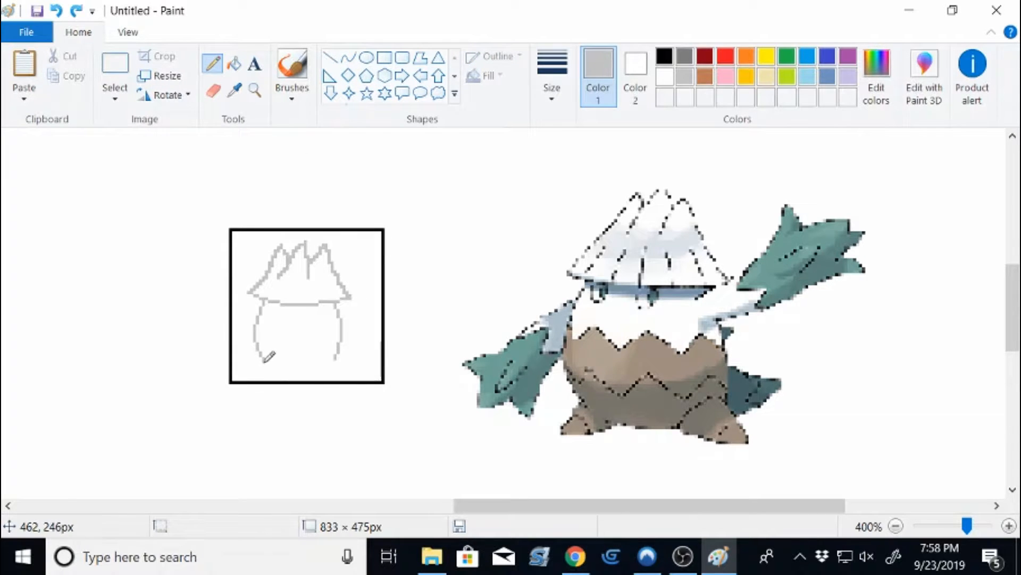
pyautogui.moveTo(264, 362)
pyautogui.mouseDown()
pyautogui.moveTo(299, 367)
pyautogui.moveTo(319, 349)
pyautogui.moveTo(349, 365)
pyautogui.moveTo(328, 370)
pyautogui.mouseUp()
pyautogui.click(348, 57)
pyautogui.click(213, 63)
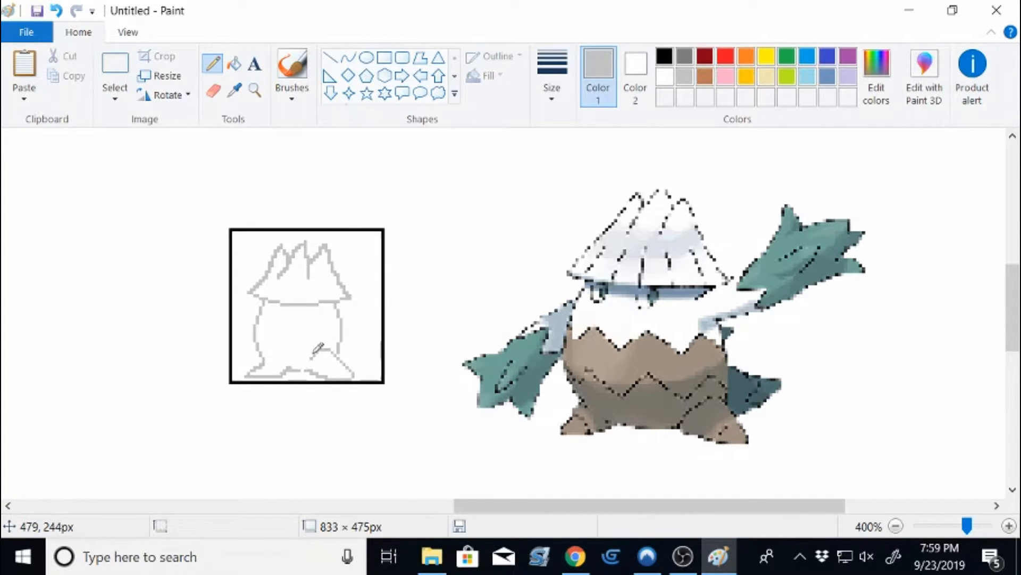
# Try to shrink and reposition the selected sketch inside the box.
pyautogui.click(116, 63)
pyautogui.moveTo(243, 237)
pyautogui.mouseDown()
pyautogui.moveTo(310, 339)
pyautogui.moveTo(378, 377)
pyautogui.mouseUp()
pyautogui.moveTo(377, 378); pyautogui.dragTo(345, 351)
pyautogui.moveTo(308, 310); pyautogui.dragTo(338, 335)
pyautogui.hotkey('ctrl', 'z')
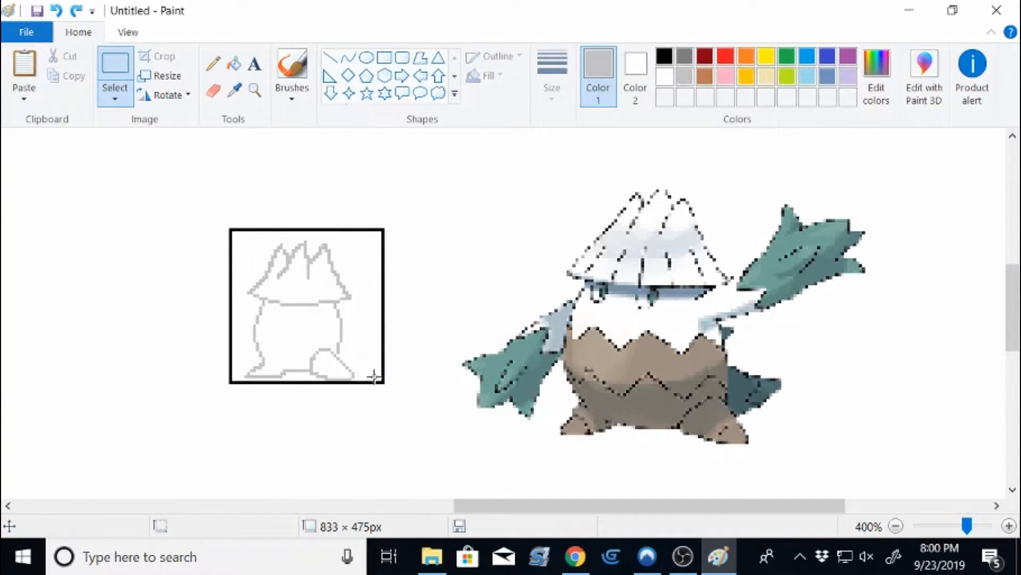
# Shrink the sketch slightly, shift it toward the box's right side and redraw the hat's left peak in light gray.
pyautogui.moveTo(376, 375)
pyautogui.mouseDown()
pyautogui.moveTo(237, 238)
pyautogui.moveTo(378, 379)
pyautogui.mouseUp()
pyautogui.moveTo(378, 379); pyautogui.dragTo(371, 375)
pyautogui.moveTo(344, 276); pyautogui.dragTo(353, 279)
pyautogui.click(213, 64)
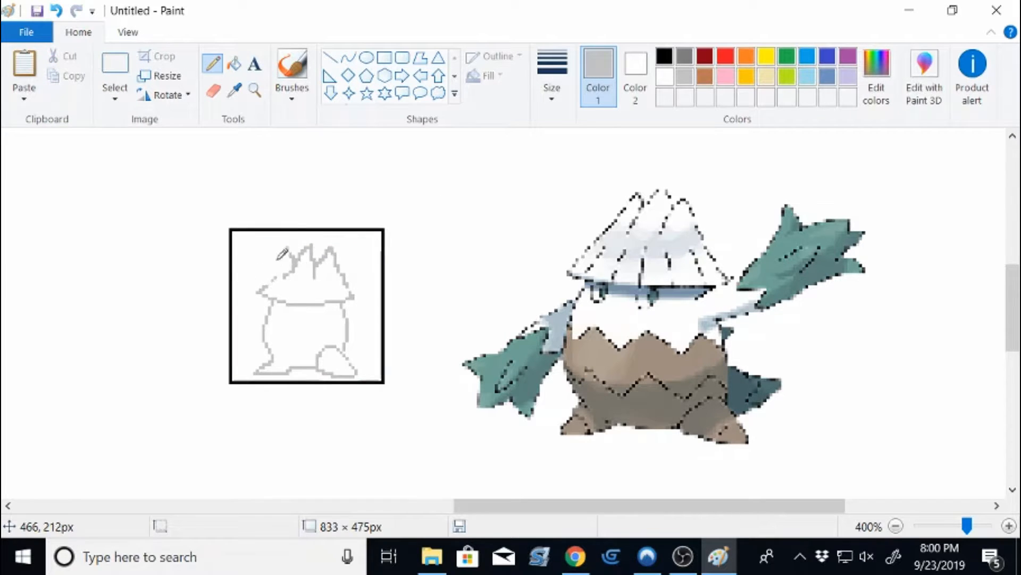
# Draw two oval eyes below the hat's brim and sketch the right arm and hand in light gray.
pyautogui.click(367, 58)
pyautogui.moveTo(279, 308)
pyautogui.mouseDown()
pyautogui.moveTo(288, 323)
pyautogui.moveTo(326, 325)
pyautogui.moveTo(308, 316)
pyautogui.moveTo(315, 325)
pyautogui.mouseUp()
pyautogui.hotkey('ctrl', 'z')
pyautogui.click(213, 63)
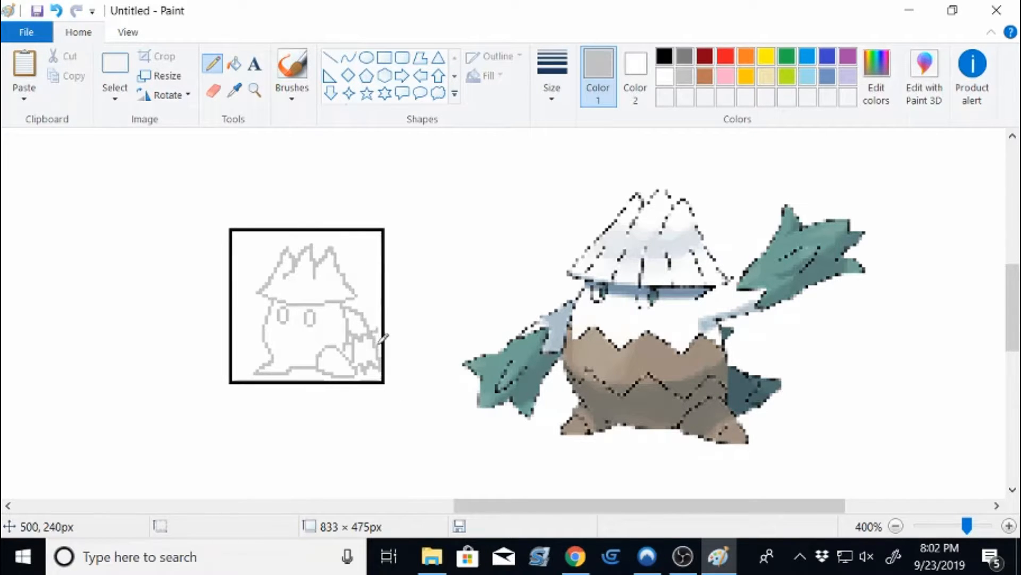
# Sketch the left arm and its jagged hand in light gray, mirroring the right arm.
pyautogui.moveTo(269, 308)
pyautogui.mouseDown()
pyautogui.moveTo(237, 340)
pyautogui.moveTo(237, 376)
pyautogui.moveTo(247, 352)
pyautogui.moveTo(250, 364)
pyautogui.moveTo(264, 358)
pyautogui.mouseUp()
pyautogui.click(331, 57)
pyautogui.click(468, 271)
pyautogui.click(454, 281)
pyautogui.click(213, 63)
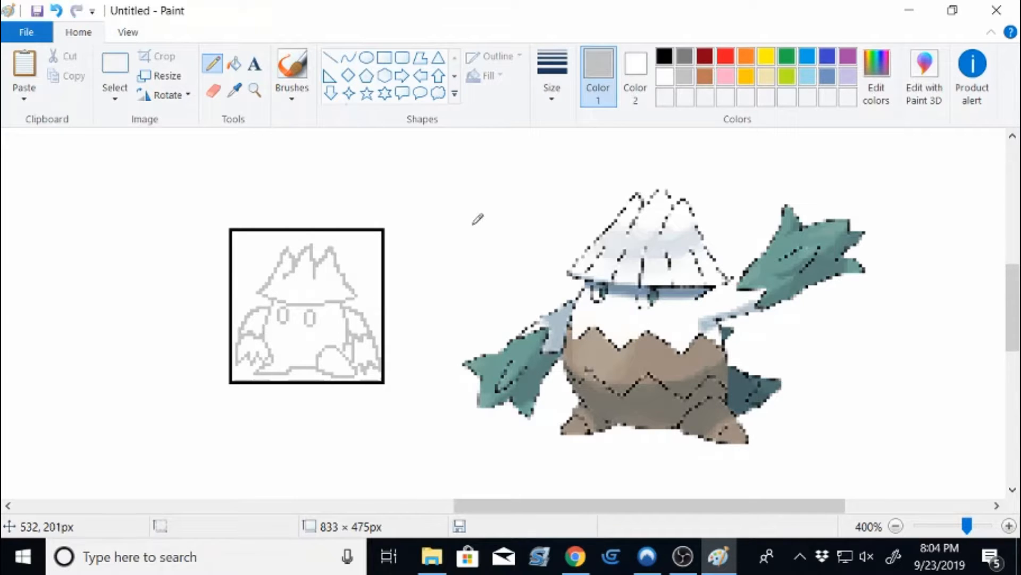
# Trace the hat's left edge, three pointed peaks and right edge in black over the gray sketch.
pyautogui.click(665, 56)
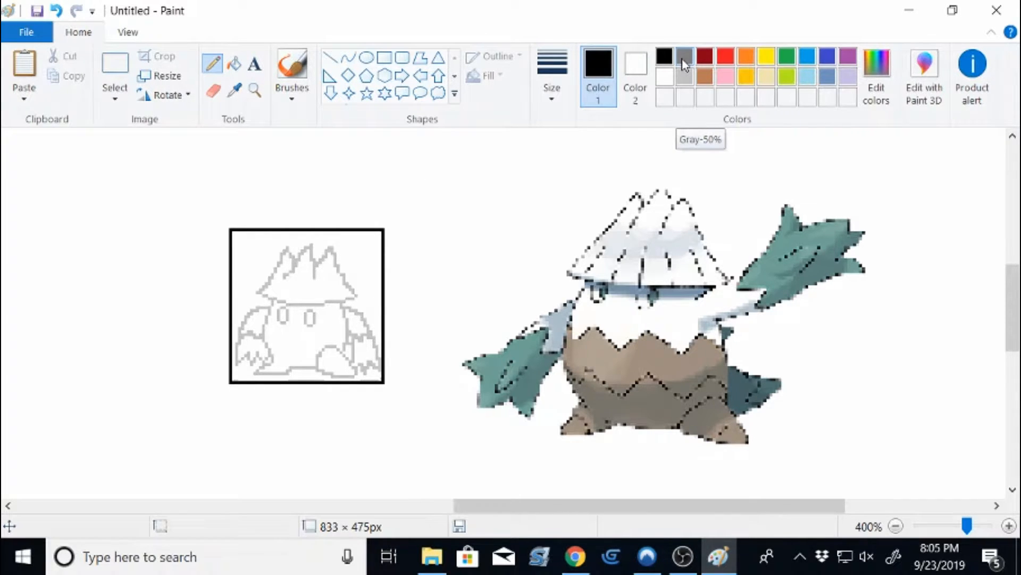
pyautogui.click(330, 58)
pyautogui.moveTo(257, 292)
pyautogui.mouseDown()
pyautogui.moveTo(357, 295)
pyautogui.moveTo(307, 308)
pyautogui.moveTo(287, 243)
pyautogui.mouseUp()
pyautogui.hotkey('ctrl', 'z')
pyautogui.click(348, 58)
pyautogui.click(213, 64)
pyautogui.moveTo(287, 243); pyautogui.dragTo(295, 261)
pyautogui.moveTo(296, 261); pyautogui.dragTo(312, 244)
pyautogui.moveTo(312, 243)
pyautogui.mouseDown()
pyautogui.moveTo(314, 275)
pyautogui.moveTo(308, 243)
pyautogui.mouseUp()
pyautogui.hotkey('ctrl', 'z')
pyautogui.hotkey('ctrl', 'z')
pyautogui.moveTo(308, 243)
pyautogui.mouseDown()
pyautogui.moveTo(316, 265)
pyautogui.moveTo(334, 245)
pyautogui.mouseUp()
pyautogui.hotkey('ctrl', 'z')
pyautogui.moveTo(334, 245)
pyautogui.mouseDown()
pyautogui.moveTo(349, 291)
pyautogui.moveTo(359, 292)
pyautogui.mouseUp()
# Outline the body's sides and both feet in black below the hat.
pyautogui.click(348, 58)
pyautogui.moveTo(275, 299)
pyautogui.mouseDown()
pyautogui.moveTo(275, 361)
pyautogui.moveTo(264, 338)
pyautogui.moveTo(267, 365)
pyautogui.moveTo(256, 373)
pyautogui.mouseUp()
pyautogui.click(213, 64)
pyautogui.hotkey('ctrl', 'z')
pyautogui.moveTo(256, 373)
pyautogui.mouseDown()
pyautogui.moveTo(288, 373)
pyautogui.moveTo(264, 364)
pyautogui.moveTo(290, 371)
pyautogui.moveTo(340, 342)
pyautogui.moveTo(362, 376)
pyautogui.moveTo(328, 373)
pyautogui.moveTo(362, 377)
pyautogui.mouseUp()
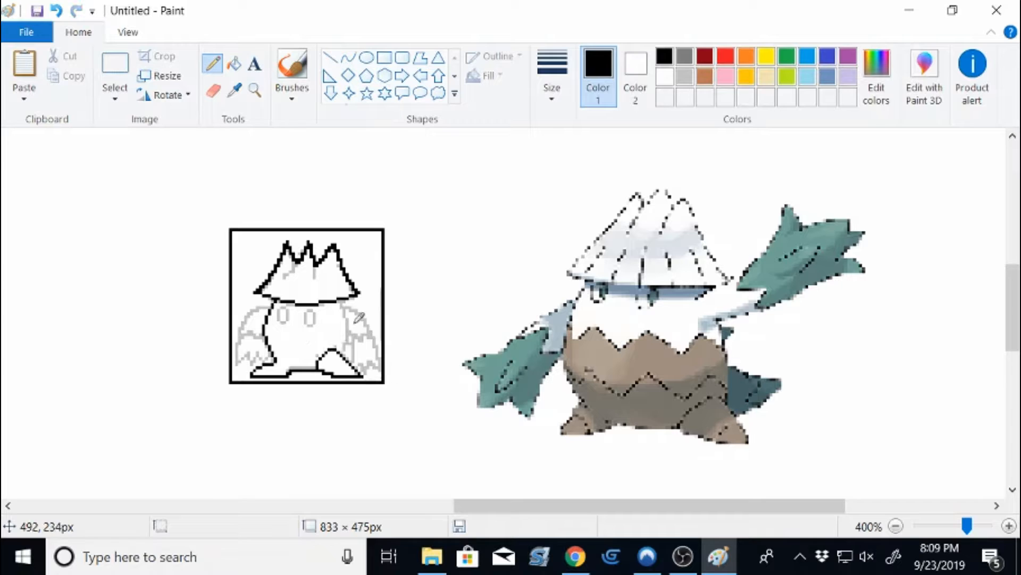
# Trace the right and left arms with their jagged hands in black.
pyautogui.moveTo(345, 307)
pyautogui.mouseDown()
pyautogui.moveTo(344, 355)
pyautogui.moveTo(354, 307)
pyautogui.moveTo(364, 366)
pyautogui.mouseUp()
pyautogui.hotkey('ctrl', 'z')
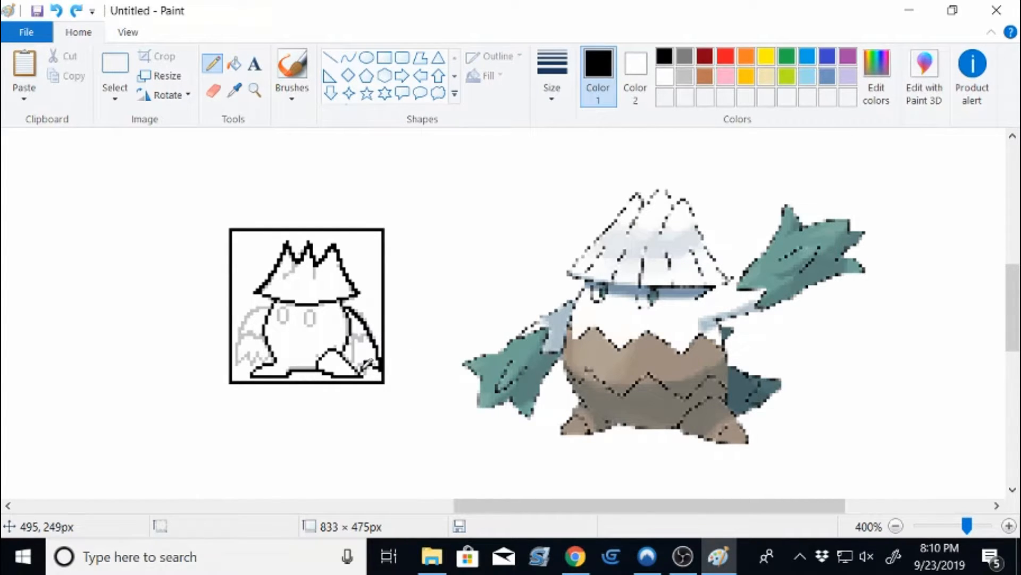
pyautogui.moveTo(272, 309); pyautogui.dragTo(240, 341)
pyautogui.hotkey('ctrl', 'z')
pyautogui.moveTo(239, 341)
pyautogui.mouseDown()
pyautogui.moveTo(237, 365)
pyautogui.moveTo(273, 358)
pyautogui.mouseUp()
# Outline both eyes with black ovals and add short black fringe lines along the hat's brim.
pyautogui.click(366, 57)
pyautogui.moveTo(279, 308); pyautogui.dragTo(288, 323)
pyautogui.moveTo(305, 310); pyautogui.dragTo(314, 325)
pyautogui.hotkey('ctrl', 'z')
pyautogui.click(212, 63)
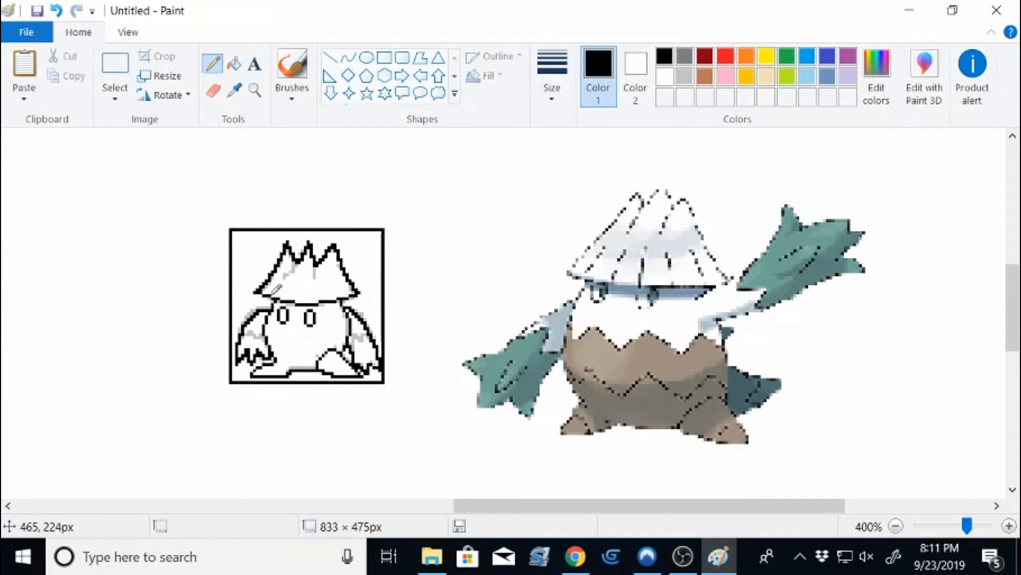
pyautogui.moveTo(276, 289); pyautogui.dragTo(333, 301)
# Draw black zigzag lines across the lower body and fill the band between them with light brown sampled from the reference.
pyautogui.click(235, 90)
pyautogui.click(590, 354)
pyautogui.click(636, 75)
pyautogui.click(234, 90)
pyautogui.click(593, 354)
pyautogui.click(598, 75)
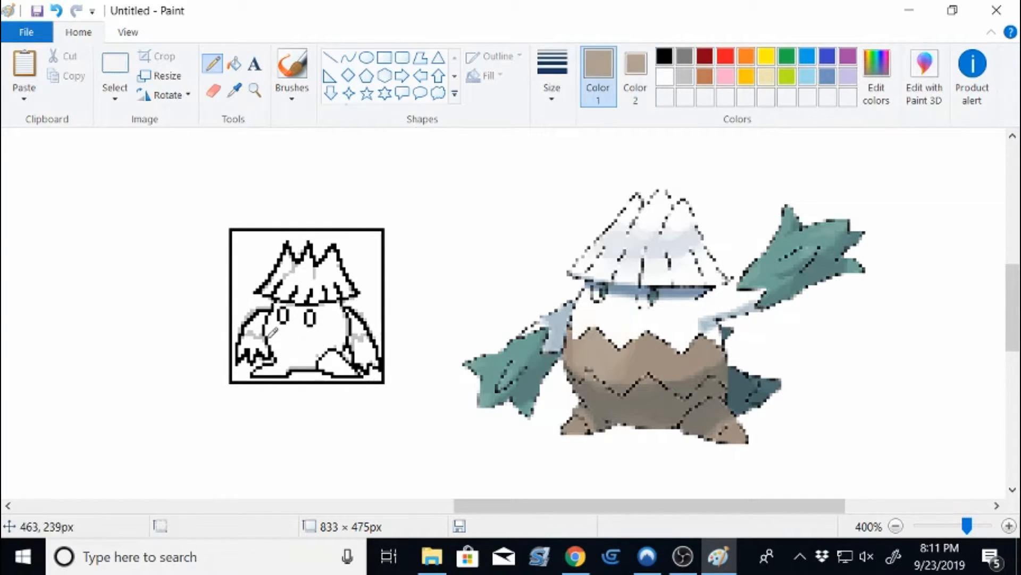
pyautogui.hotkey('ctrl', 'z')
pyautogui.click(664, 56)
pyautogui.click(330, 57)
pyautogui.moveTo(299, 342); pyautogui.dragTo(341, 351)
pyautogui.moveTo(341, 352); pyautogui.dragTo(348, 345)
pyautogui.moveTo(268, 320); pyautogui.dragTo(278, 335)
pyautogui.click(234, 64)
pyautogui.rightClick(301, 339)
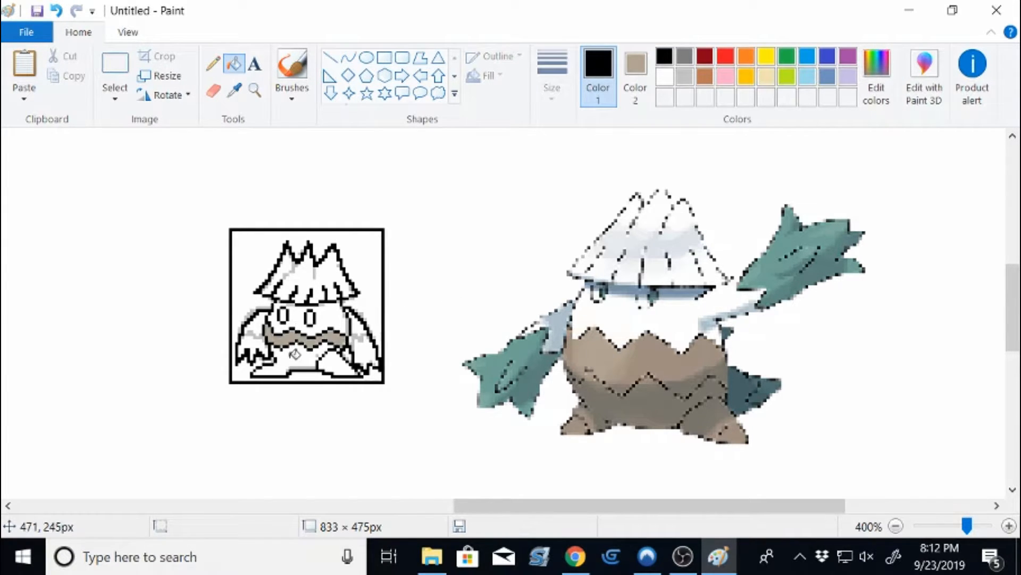
# Undo the light brown fill and erase the leftover light gray sketch lines by replacing them with white.
pyautogui.hotkey('ctrl', 'z')
pyautogui.hotkey('ctrl', 'z')
pyautogui.hotkey('ctrl', 'z')
pyautogui.click(213, 91)
pyautogui.click(636, 75)
pyautogui.click(663, 77)
pyautogui.click(598, 75)
pyautogui.click(685, 77)
# Check the reference in Chrome, mix a custom brown from the reference body's color in Paint and fill the lower body.
pyautogui.click(576, 556)
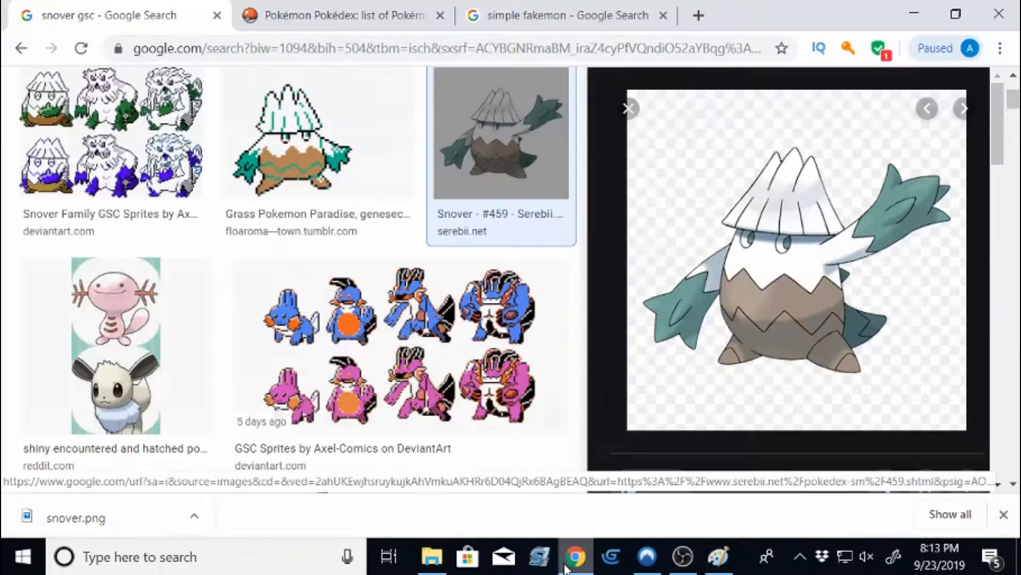
pyautogui.click(718, 556)
pyautogui.click(876, 75)
pyautogui.click(717, 128)
pyautogui.click(234, 91)
pyautogui.click(644, 362)
pyautogui.click(234, 64)
pyautogui.click(877, 75)
pyautogui.moveTo(724, 228); pyautogui.dragTo(723, 240)
pyautogui.click(327, 401)
pyautogui.click(298, 362)
# Recheck the browser reference, mix an adjusted custom brown and refill the lower body and right foot.
pyautogui.click(575, 555)
pyautogui.click(718, 556)
pyautogui.click(876, 74)
pyautogui.click(327, 401)
pyautogui.click(305, 351)
pyautogui.click(338, 351)
# Draw the edge separating the right hand from its arm in black and set Color 2 to white.
pyautogui.click(214, 64)
pyautogui.click(636, 74)
pyautogui.rightClick(667, 55)
pyautogui.click(599, 75)
pyautogui.click(665, 56)
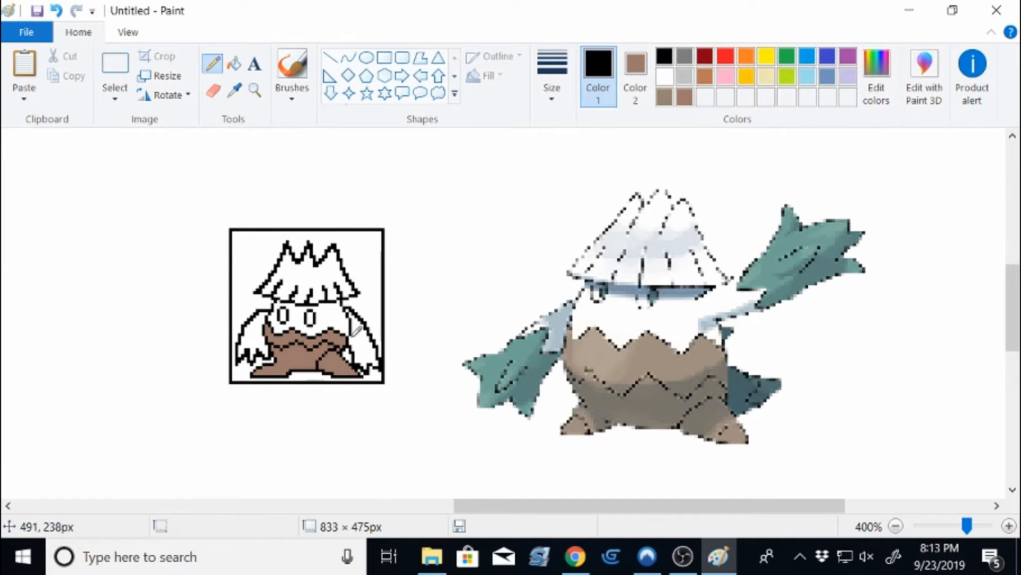
pyautogui.click(331, 57)
pyautogui.moveTo(360, 336); pyautogui.dragTo(366, 351)
pyautogui.click(213, 64)
pyautogui.click(636, 75)
pyautogui.click(665, 76)
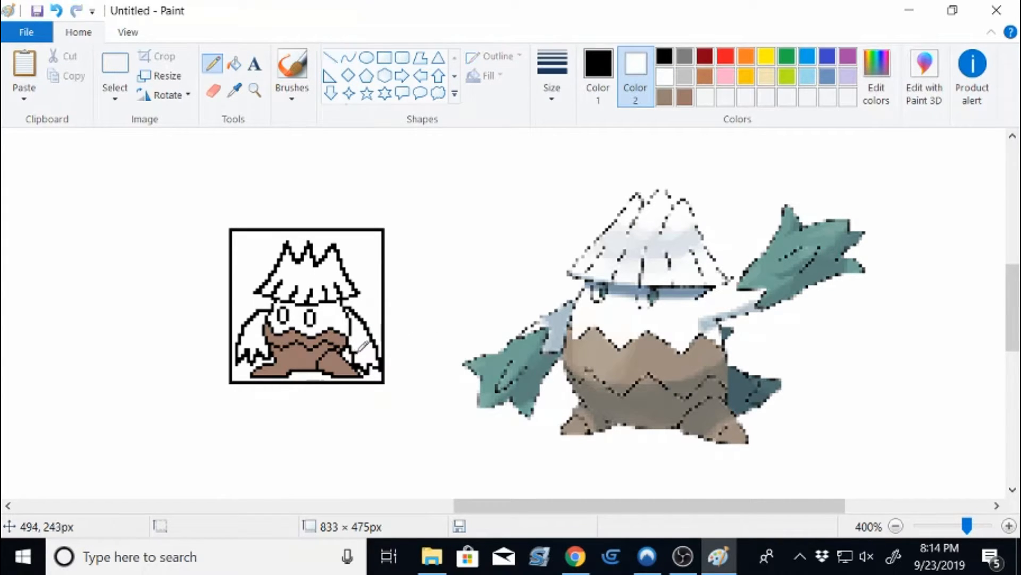
# Sample the teal green from the reference's hand and fill the sprite's right hand with it.
pyautogui.click(234, 90)
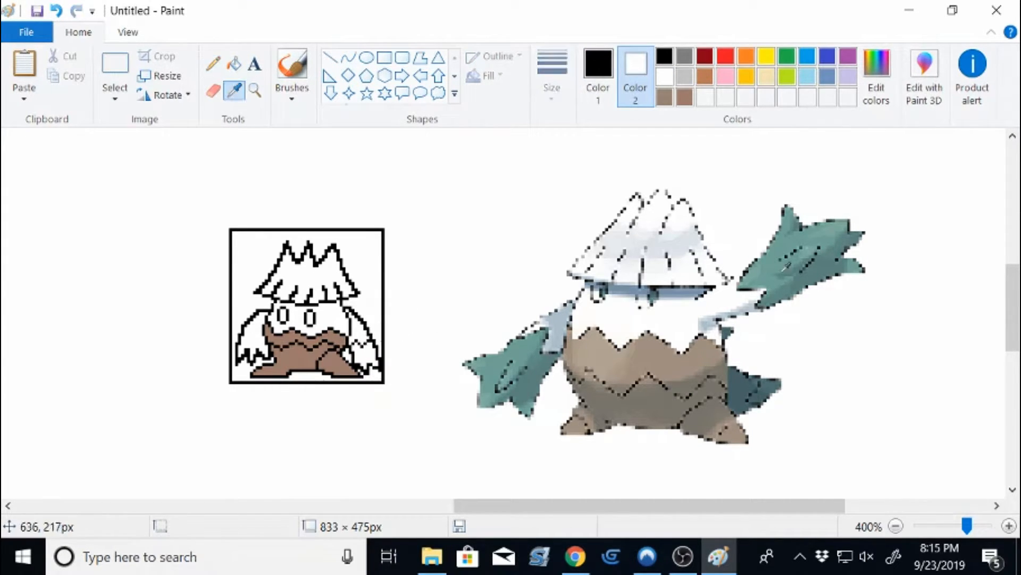
pyautogui.click(770, 269)
pyautogui.moveTo(392, 347); pyautogui.dragTo(363, 354)
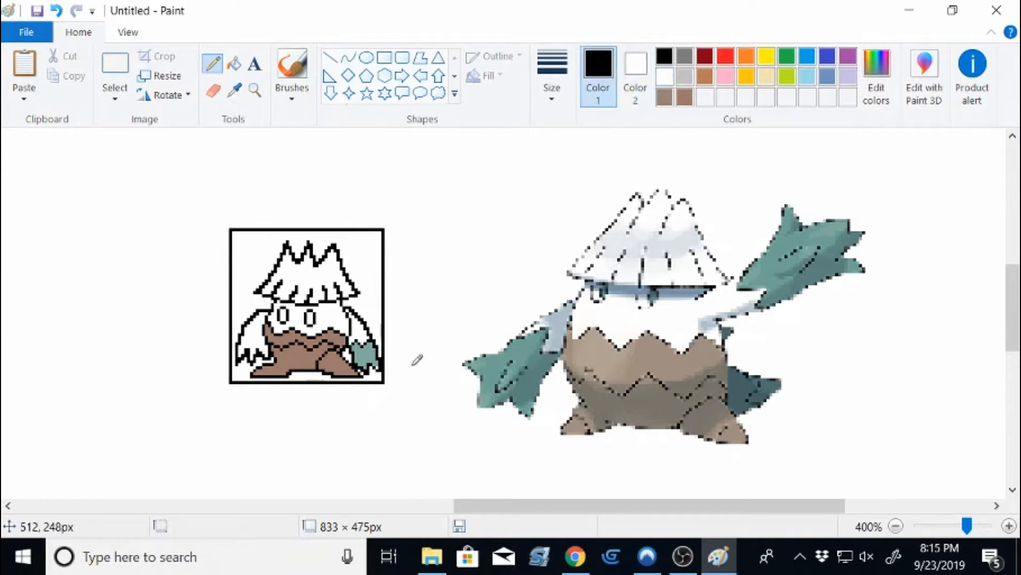
# Select the whole sprite inside the box and nudge it one pixel to the left.
pyautogui.click(114, 69)
pyautogui.moveTo(234, 234); pyautogui.dragTo(381, 379)
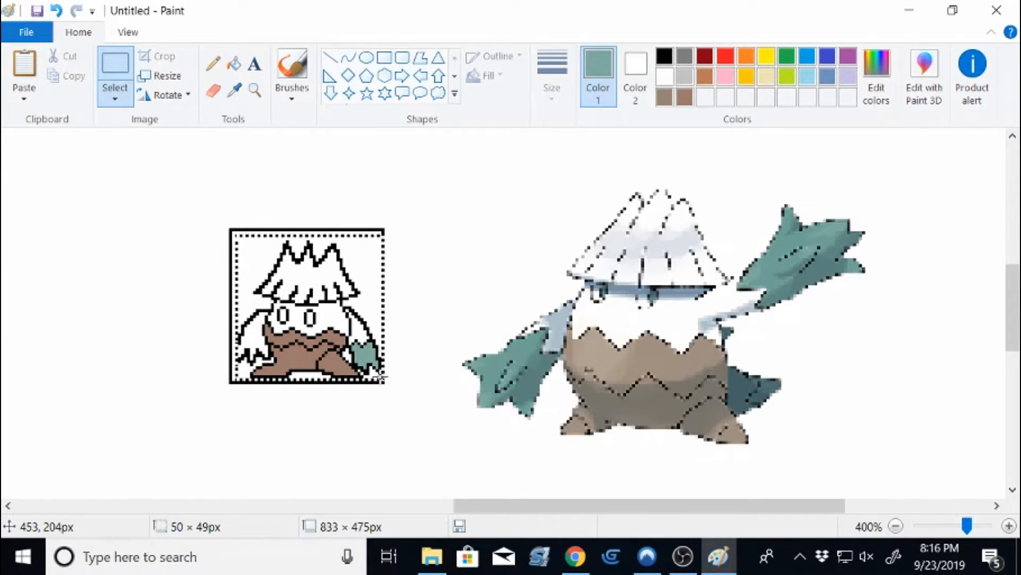
pyautogui.press('Left')
# Mix a more vivid custom green from the hand's teal and refill the right hand with it.
pyautogui.click(213, 63)
pyautogui.click(664, 56)
pyautogui.click(234, 90)
pyautogui.rightClick(366, 355)
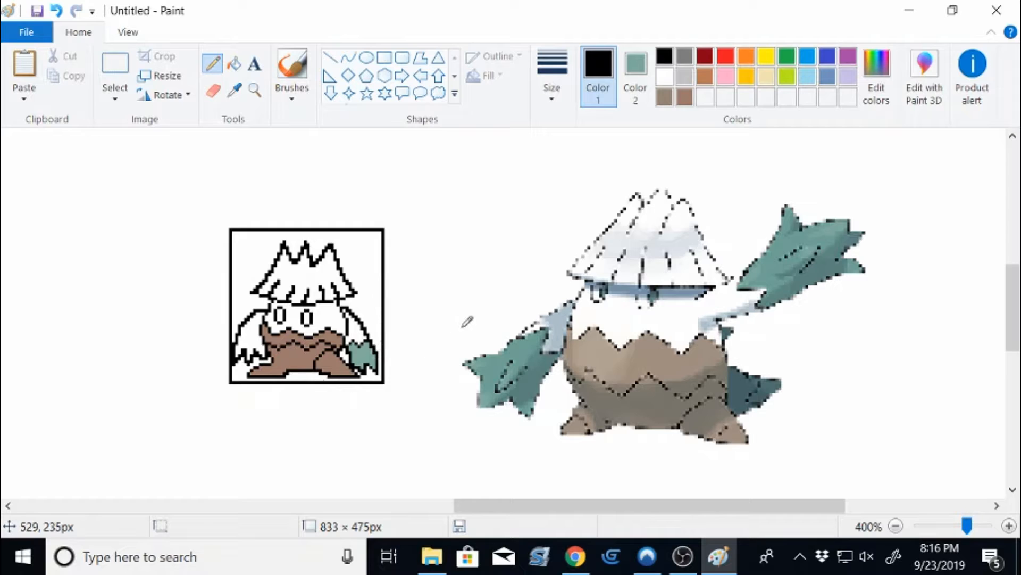
pyautogui.click(876, 76)
pyautogui.click(327, 401)
pyautogui.click(635, 75)
pyautogui.click(876, 75)
pyautogui.click(326, 401)
pyautogui.click(234, 63)
pyautogui.click(576, 557)
pyautogui.click(718, 556)
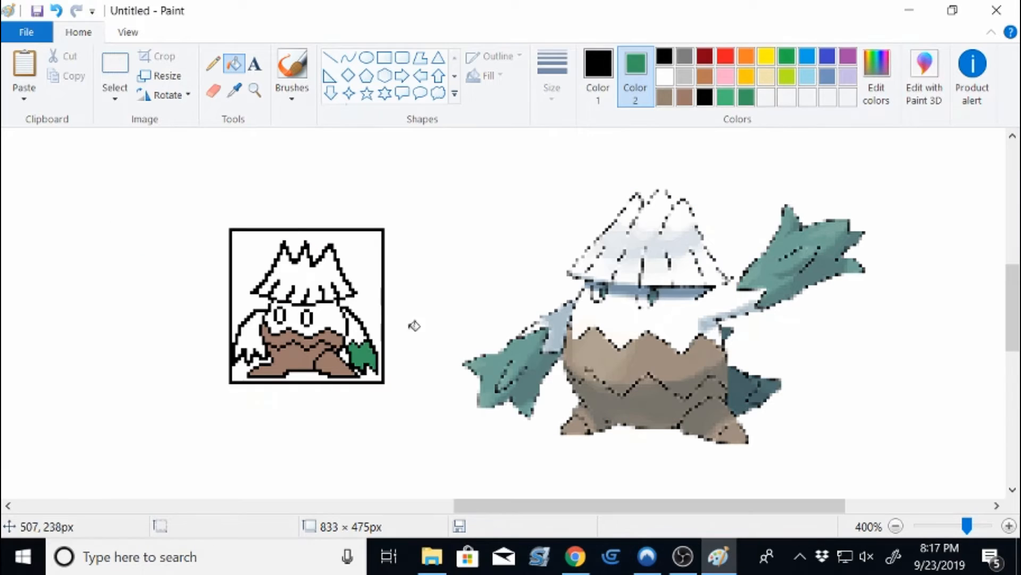
# Close off and fill the left hand with the custom green, and add green pixels inside both eyes.
pyautogui.click(213, 64)
pyautogui.click(235, 64)
pyautogui.rightClick(249, 347)
pyautogui.click(213, 63)
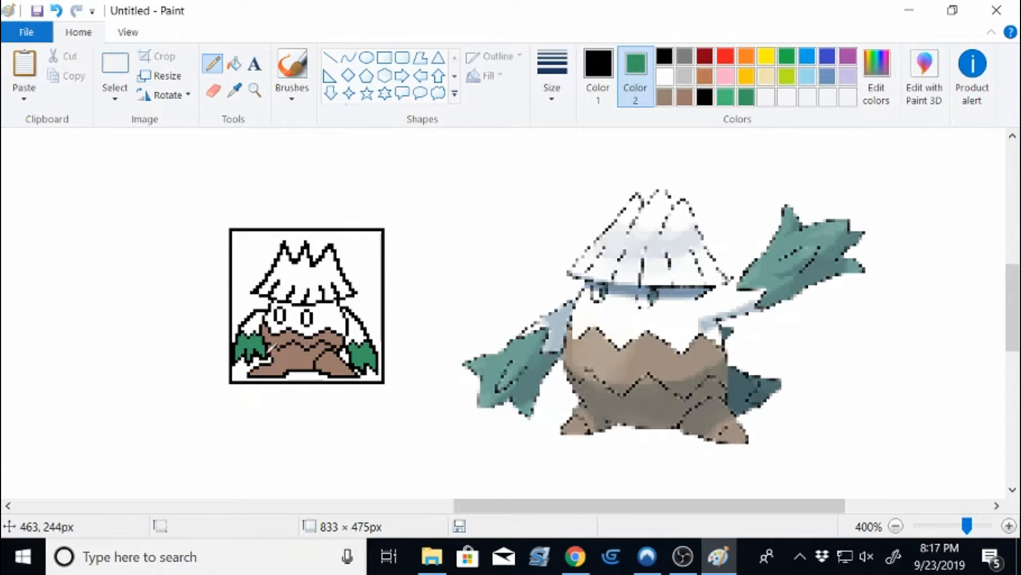
pyautogui.rightClick(685, 98)
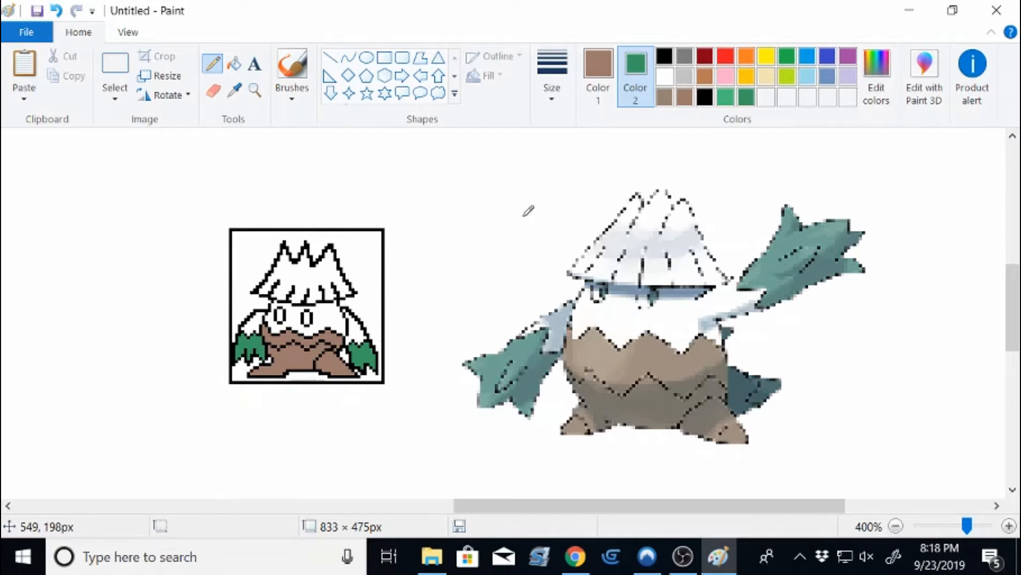
pyautogui.rightClick(308, 317)
# Compare with the browser reference, mix a revised custom brown and refill the lower body and right foot.
pyautogui.click(576, 559)
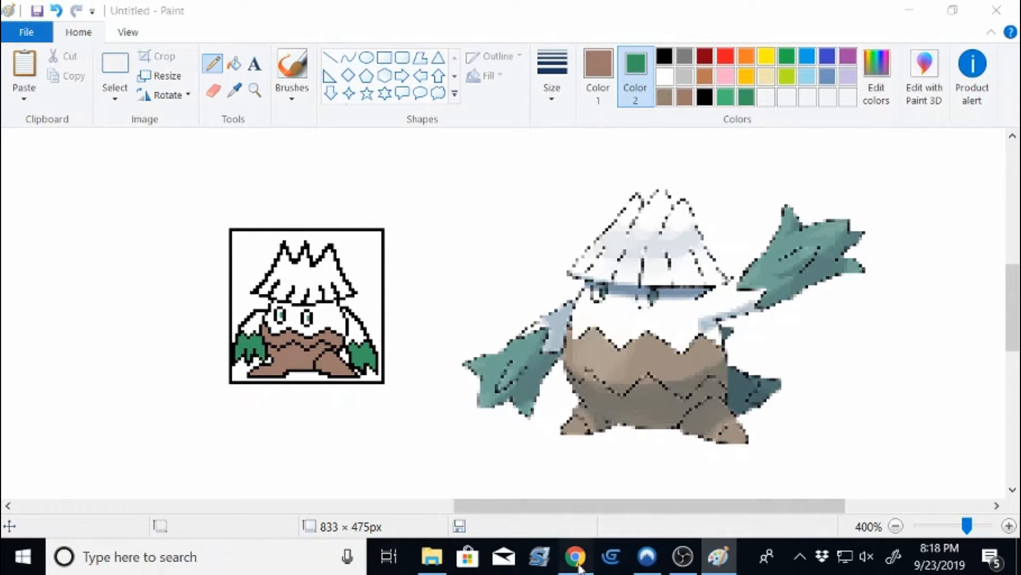
pyautogui.moveTo(718, 559)
pyautogui.click(712, 505)
pyautogui.click(598, 75)
pyautogui.click(877, 77)
pyautogui.click(317, 409)
pyautogui.click(234, 63)
pyautogui.click(323, 343)
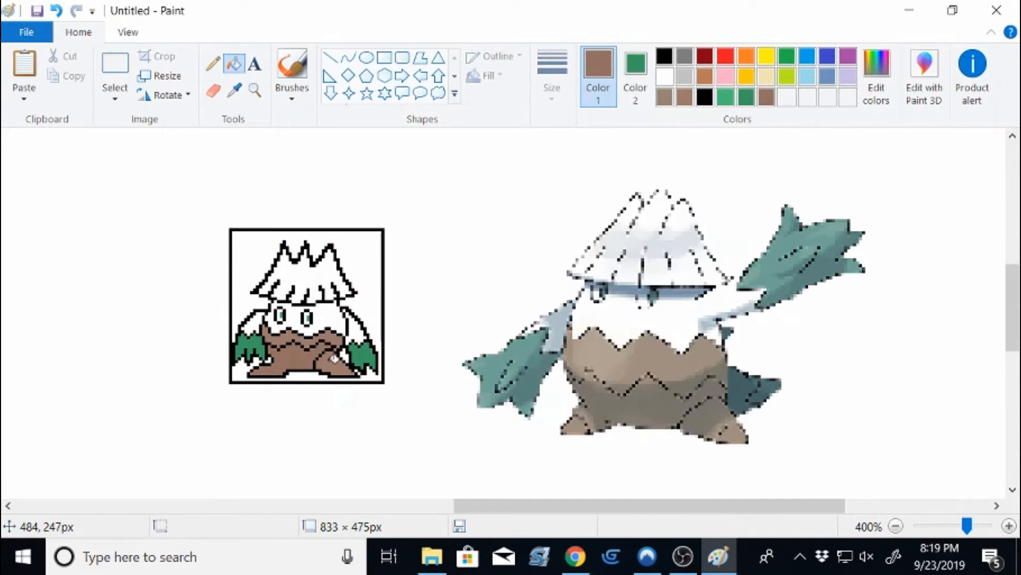
pyautogui.click(335, 365)
pyautogui.moveTo(576, 559)
pyautogui.moveTo(724, 561)
# Undo the last change and draw black crease lines running down from between the hat's peaks.
pyautogui.click(213, 63)
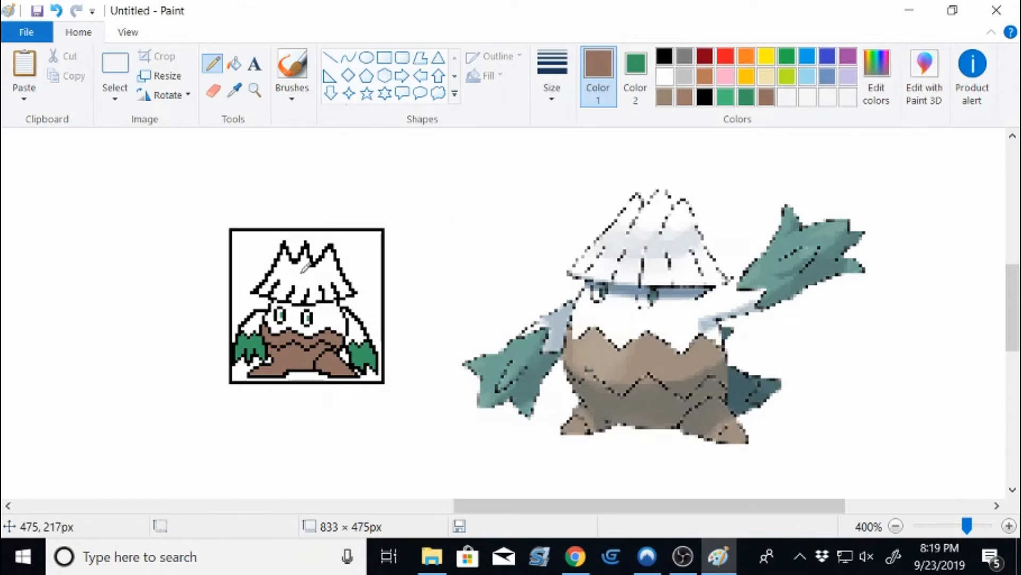
pyautogui.hotkey('ctrl', 'z')
pyautogui.click(664, 56)
pyautogui.moveTo(295, 260); pyautogui.dragTo(290, 263)
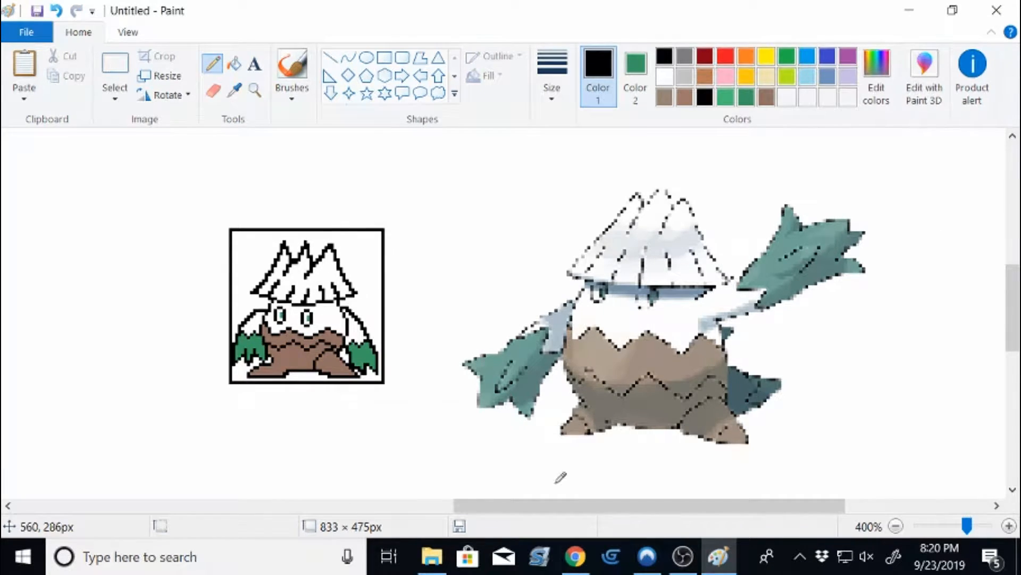
# Dither the hat's three peaks with scattered green pixels, guided by the green-shaded sprite in the browser.
pyautogui.click(576, 557)
pyautogui.click(718, 557)
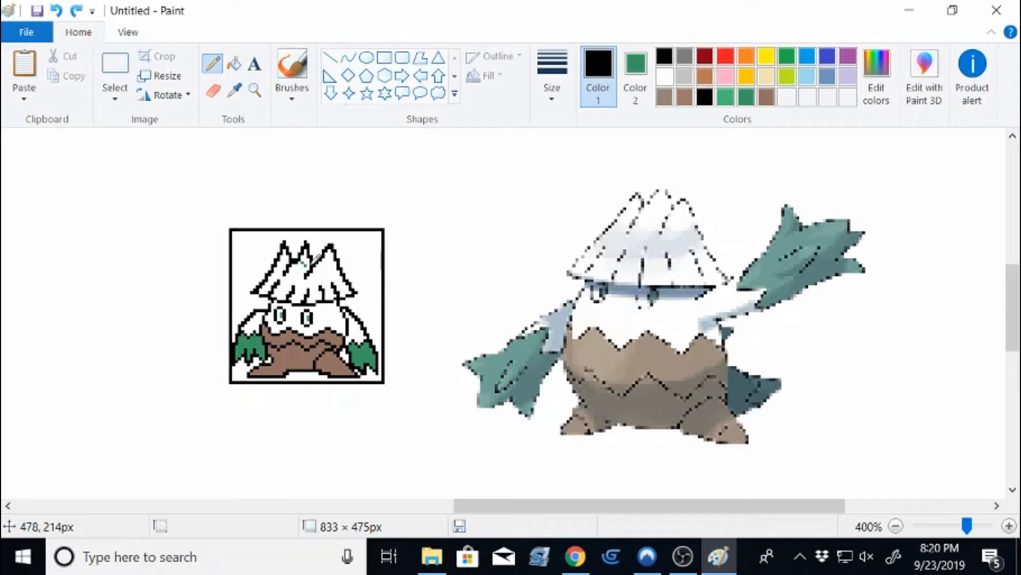
pyautogui.rightClick(324, 264)
pyautogui.rightClick(327, 261)
pyautogui.rightClick(326, 258)
pyautogui.rightClick(286, 261)
pyautogui.rightClick(280, 264)
pyautogui.rightClick(283, 266)
pyautogui.click(635, 77)
pyautogui.click(665, 76)
pyautogui.rightClick(746, 96)
pyautogui.click(321, 267)
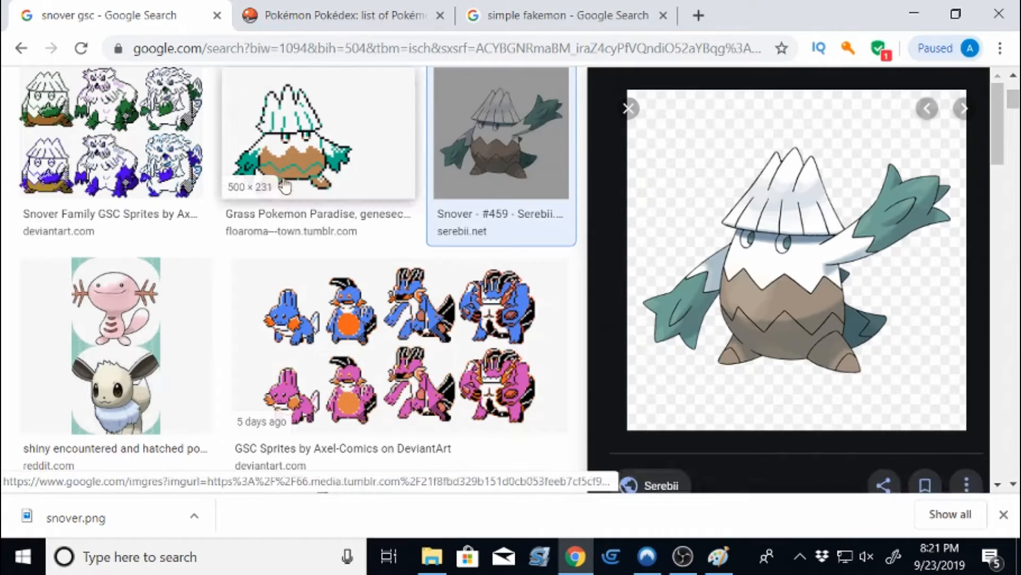
pyautogui.click(331, 170)
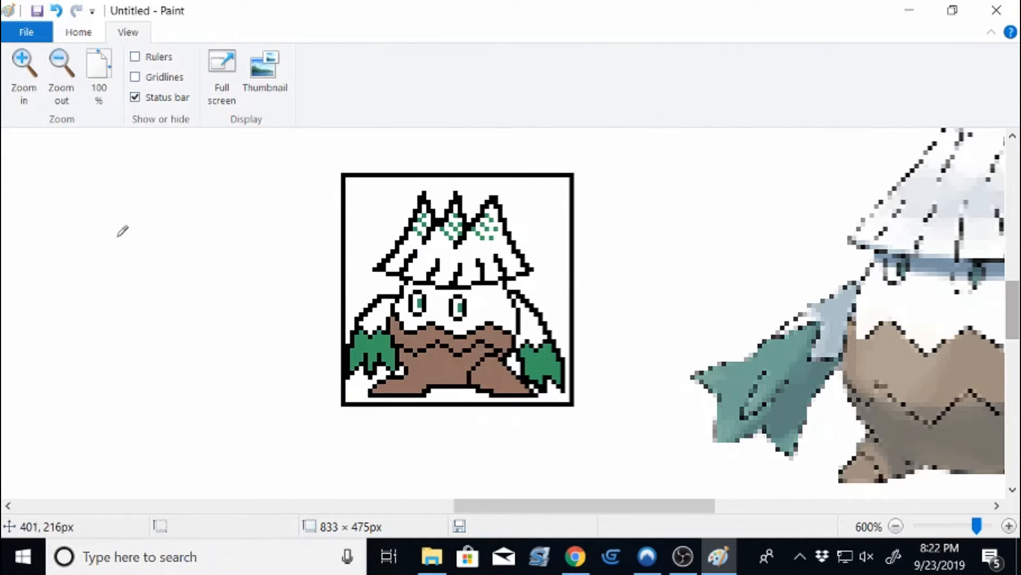
pyautogui.click(78, 32)
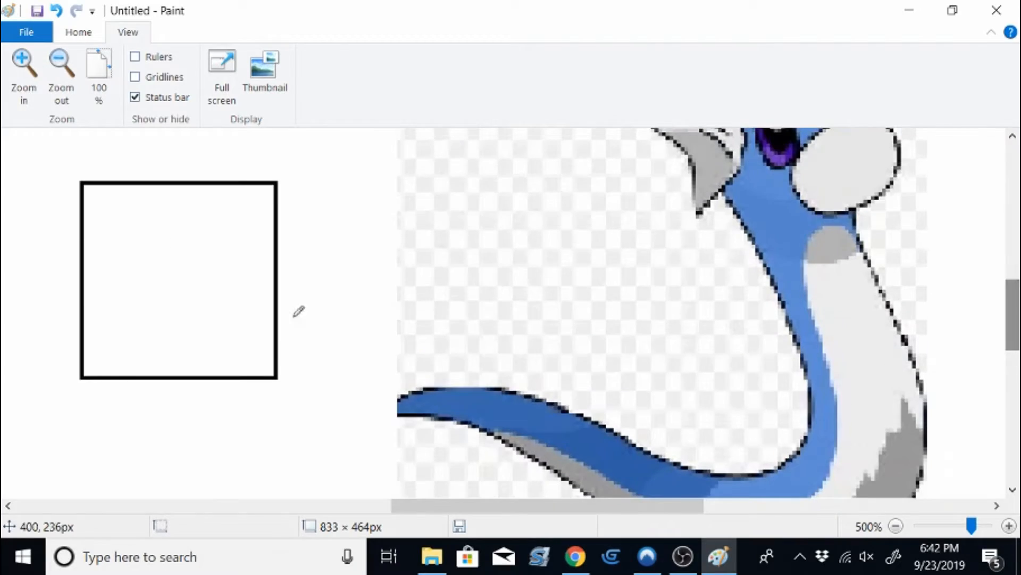
# Sketch the serpent's curved body and pointed tail in light gray inside the empty box.
pyautogui.moveTo(174, 246)
pyautogui.mouseDown()
pyautogui.moveTo(87, 287)
pyautogui.moveTo(215, 260)
pyautogui.moveTo(222, 247)
pyautogui.moveTo(232, 320)
pyautogui.mouseUp()
pyautogui.hotkey('ctrl', 'z')
pyautogui.hotkey('ctrl', 'z')
pyautogui.moveTo(225, 260); pyautogui.dragTo(232, 319)
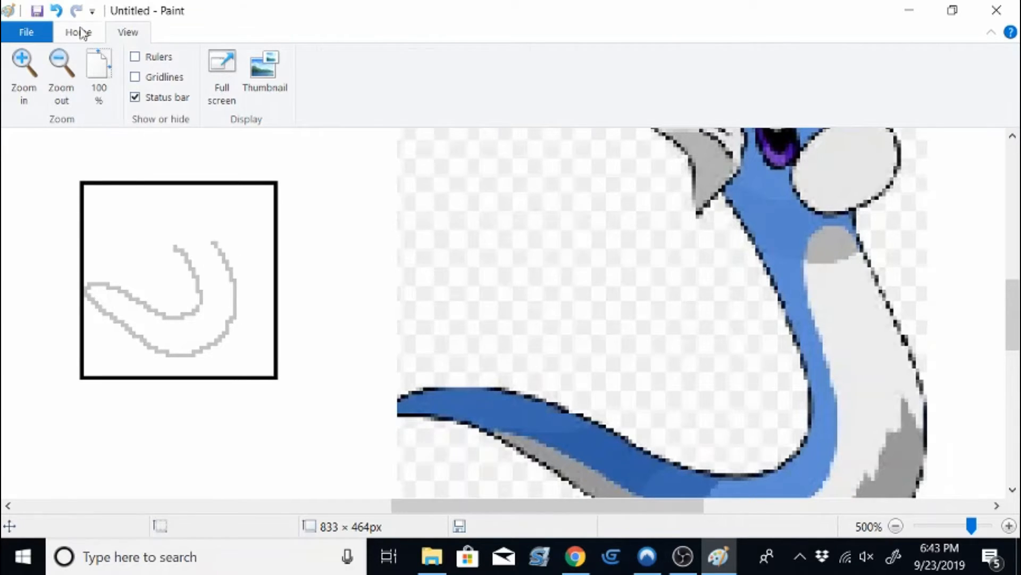
# Sketch the serpent's head and snout as overlapping light gray ovals above the neck.
pyautogui.click(80, 32)
pyautogui.click(367, 58)
pyautogui.scroll(1, 161, 320)
pyautogui.moveTo(152, 288); pyautogui.dragTo(216, 338)
pyautogui.moveTo(186, 315); pyautogui.dragTo(238, 339)
pyautogui.click(105, 303)
pyautogui.moveTo(227, 319); pyautogui.dragTo(220, 320)
# Sketch the serpent's ear fins and the belly line along its body in light gray with the Pencil.
pyautogui.click(213, 64)
pyautogui.moveTo(164, 296)
pyautogui.mouseDown()
pyautogui.moveTo(141, 331)
pyautogui.moveTo(163, 329)
pyautogui.mouseUp()
pyautogui.scroll(2, 197, 411)
pyautogui.scroll(-5, 201, 405)
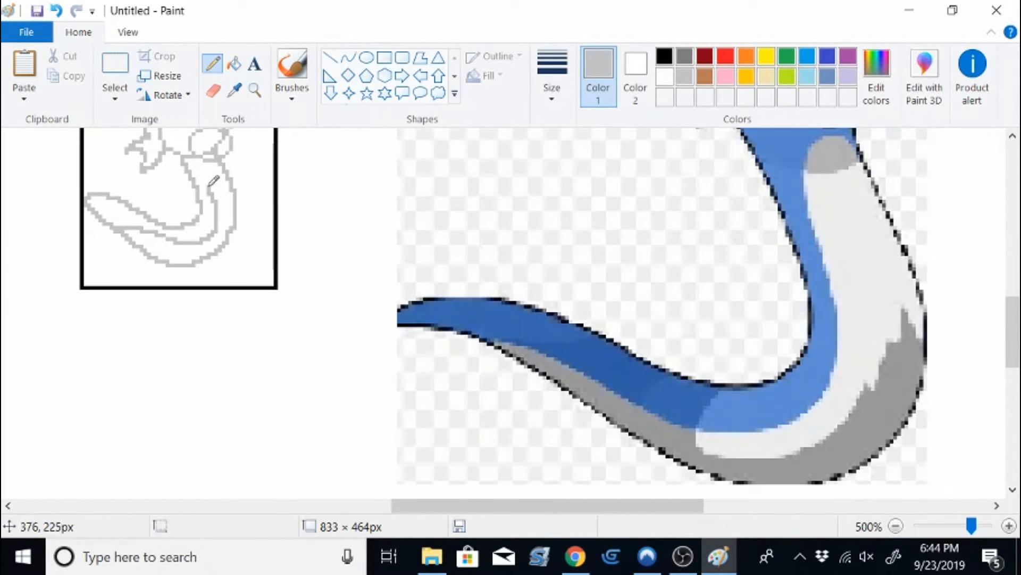
pyautogui.scroll(3, 394, 230)
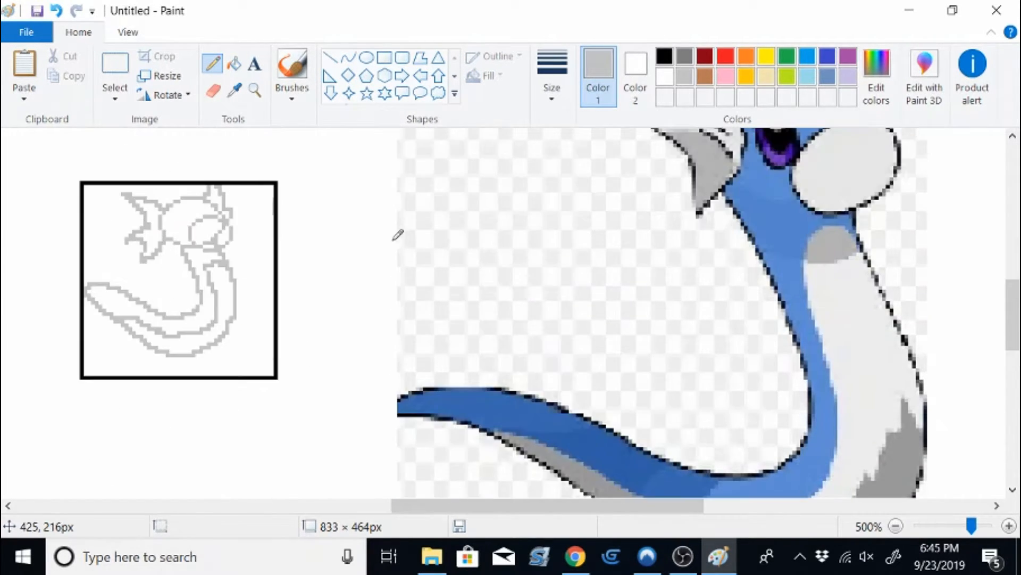
# Outline the serpent's head and snout with overlapping black ovals over the gray sketch.
pyautogui.click(366, 57)
pyautogui.click(665, 56)
pyautogui.moveTo(163, 201); pyautogui.dragTo(223, 246)
pyautogui.moveTo(189, 216); pyautogui.dragTo(233, 251)
pyautogui.click(213, 63)
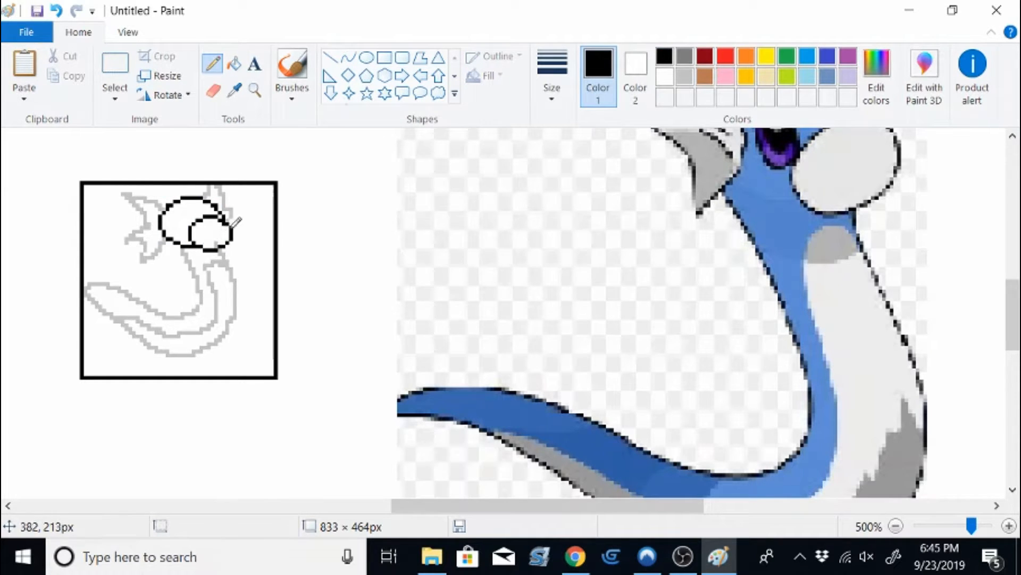
# Outline the serpent's left ear fin and curved body in black over the gray sketch.
pyautogui.moveTo(167, 208)
pyautogui.mouseDown()
pyautogui.moveTo(149, 242)
pyautogui.moveTo(129, 197)
pyautogui.moveTo(125, 242)
pyautogui.moveTo(153, 235)
pyautogui.moveTo(142, 228)
pyautogui.moveTo(171, 239)
pyautogui.moveTo(89, 278)
pyautogui.mouseUp()
pyautogui.hotkey('ctrl', 'z')
pyautogui.hotkey('ctrl', 'z')
pyautogui.hotkey('ctrl', 'z')
pyautogui.moveTo(219, 247)
pyautogui.mouseDown()
pyautogui.moveTo(219, 330)
pyautogui.moveTo(86, 295)
pyautogui.mouseUp()
pyautogui.click(348, 58)
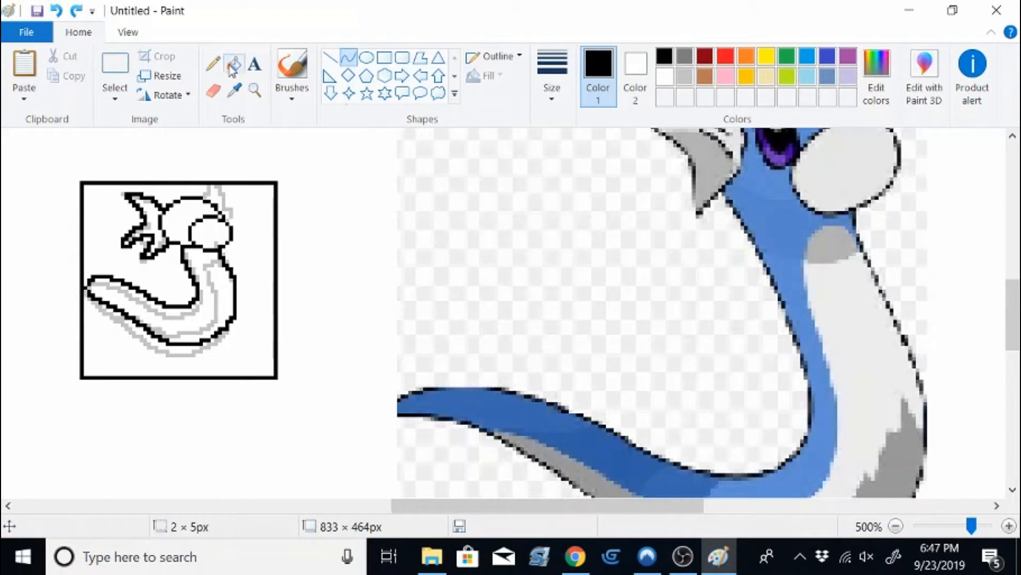
# Move the serpent drawing about 2 px right and 2 px down inside its box.
pyautogui.click(213, 64)
pyautogui.click(116, 64)
pyautogui.moveTo(84, 185); pyautogui.dragTo(244, 349)
pyautogui.moveTo(221, 323); pyautogui.dragTo(232, 334)
pyautogui.click(213, 64)
# Outline the serpent's right ear fin in black with the Pencil.
pyautogui.scroll(3, 521, 414)
pyautogui.moveTo(218, 412)
pyautogui.mouseDown()
pyautogui.moveTo(245, 435)
pyautogui.moveTo(241, 418)
pyautogui.moveTo(253, 416)
pyautogui.mouseUp()
pyautogui.hotkey('ctrl', 'z')
pyautogui.scroll(-3, 250, 410)
# Draw the serpent's eyes on the head as small black ovals.
pyautogui.click(367, 58)
pyautogui.moveTo(186, 332)
pyautogui.mouseDown()
pyautogui.moveTo(199, 350)
pyautogui.moveTo(228, 336)
pyautogui.moveTo(209, 328)
pyautogui.moveTo(213, 337)
pyautogui.mouseUp()
pyautogui.click(213, 64)
pyautogui.click(366, 57)
pyautogui.hotkey('ctrl', 'z')
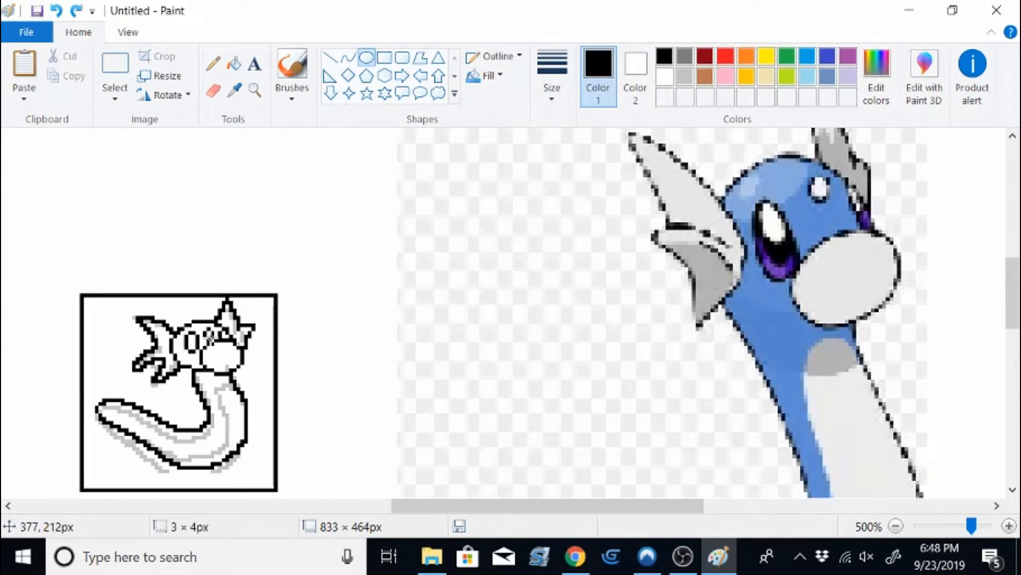
pyautogui.click(333, 276)
# Extend the tail to a pointed tip and outline the belly line along the body in black.
pyautogui.click(213, 64)
pyautogui.moveTo(98, 413)
pyautogui.mouseDown()
pyautogui.moveTo(102, 404)
pyautogui.moveTo(88, 413)
pyautogui.mouseUp()
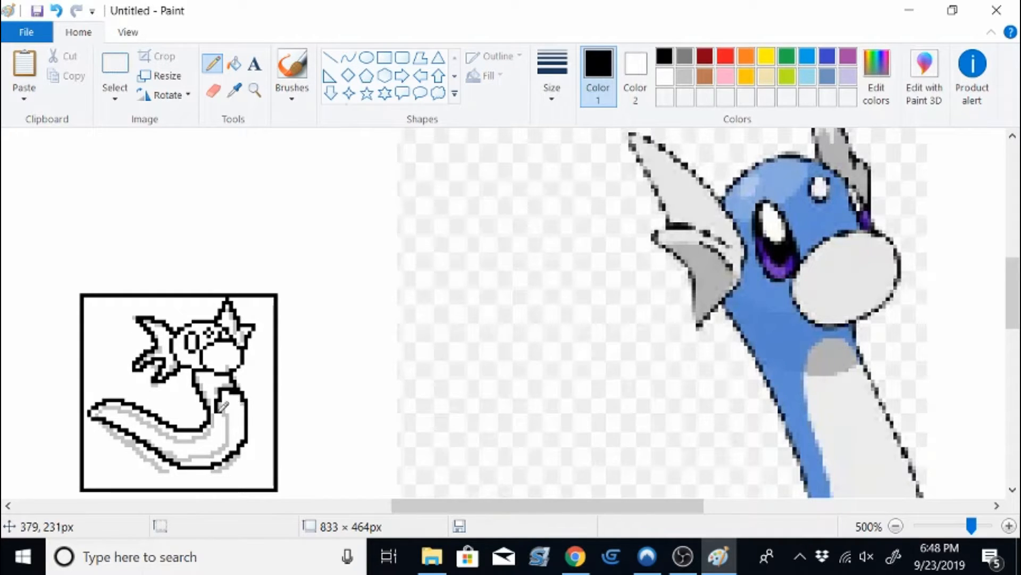
pyautogui.scroll(-3, 226, 399)
pyautogui.click(235, 90)
pyautogui.click(779, 200)
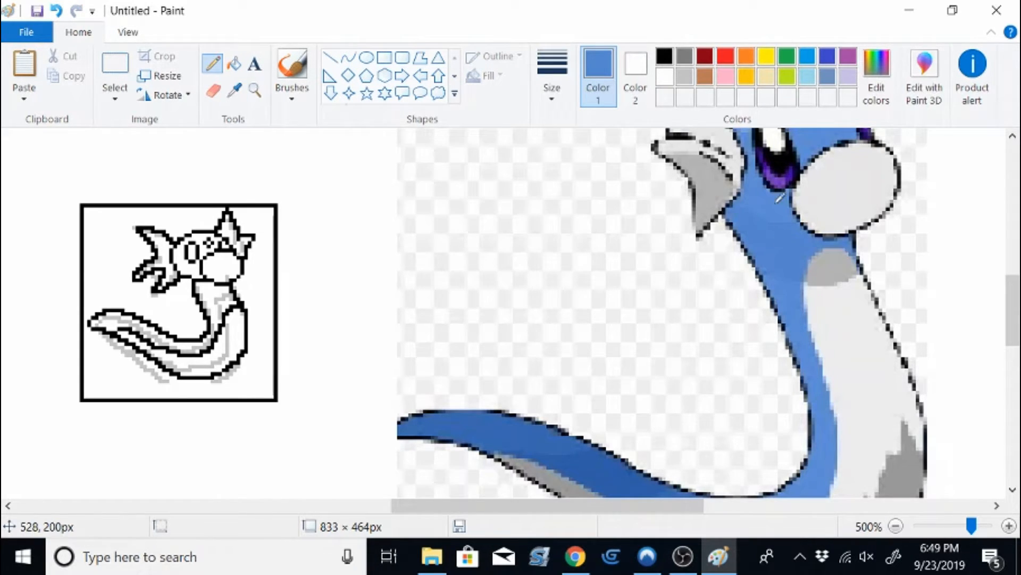
pyautogui.click(235, 64)
pyautogui.hotkey('ctrl', 'z')
pyautogui.click(254, 64)
pyautogui.click(213, 63)
pyautogui.click(213, 91)
pyautogui.click(635, 76)
pyautogui.click(685, 76)
pyautogui.moveTo(113, 225); pyautogui.dragTo(232, 308)
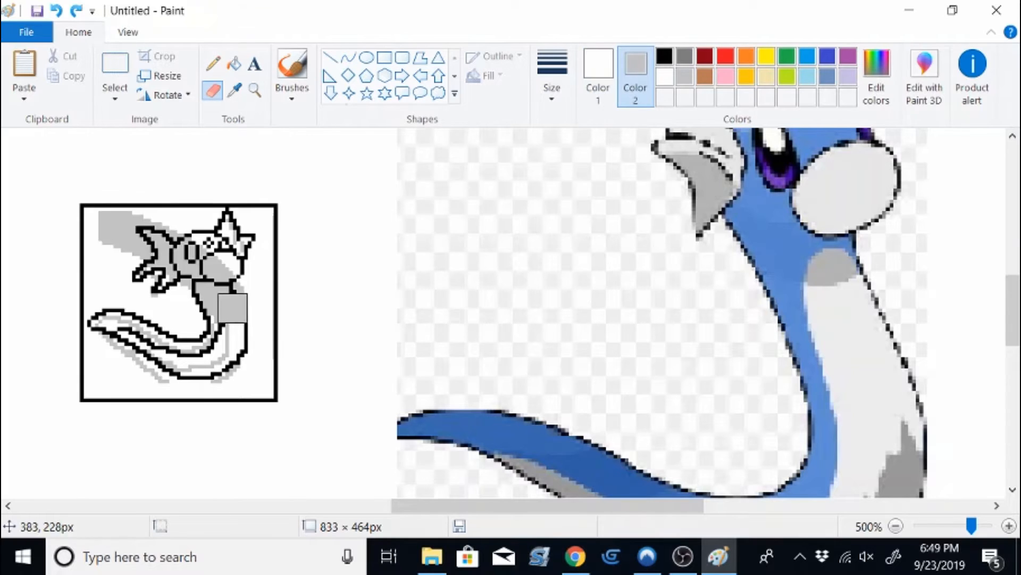
pyautogui.hotkey('ctrl', 'z')
# Erase the leftover light gray sketch lines by replacing them with white, keeping the serpent's black outline.
pyautogui.click(684, 76)
pyautogui.click(665, 76)
pyautogui.moveTo(203, 223); pyautogui.dragTo(103, 225)
# Fill the serpent's head, neck and tail with the reference picture's blue and paint over the black line between head and neck.
pyautogui.click(235, 90)
pyautogui.click(234, 63)
pyautogui.click(216, 298)
pyautogui.click(213, 63)
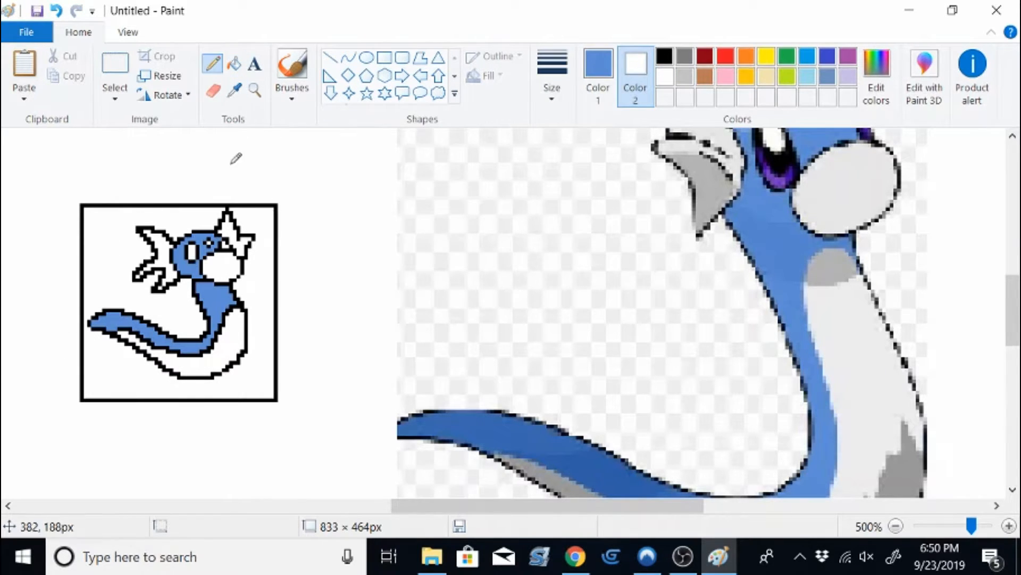
pyautogui.click(665, 56)
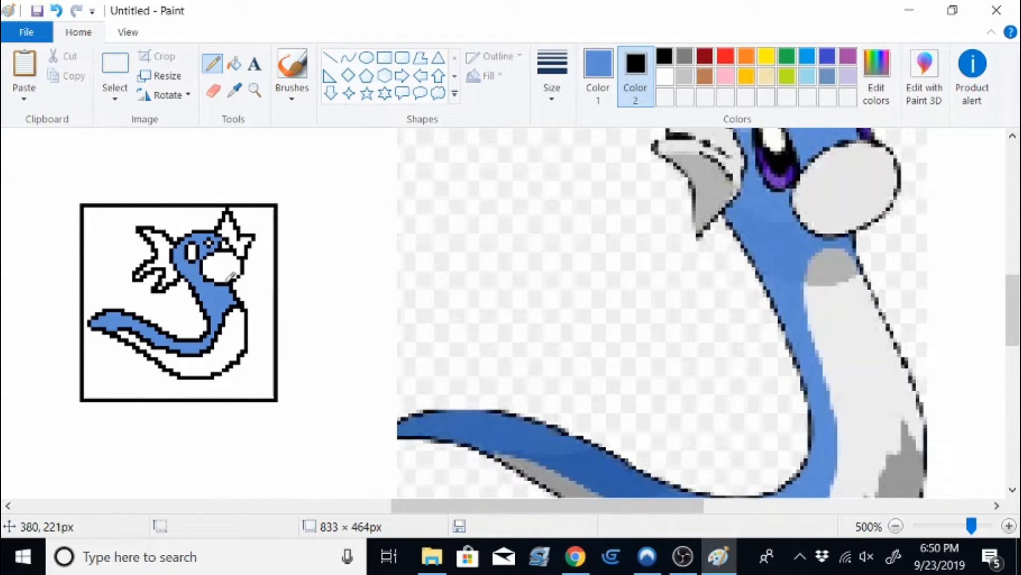
# Switch to Chrome, examine the Dratini Pokemon Gold sprite image results for coloring ideas, and return to Paint.
pyautogui.click(575, 556)
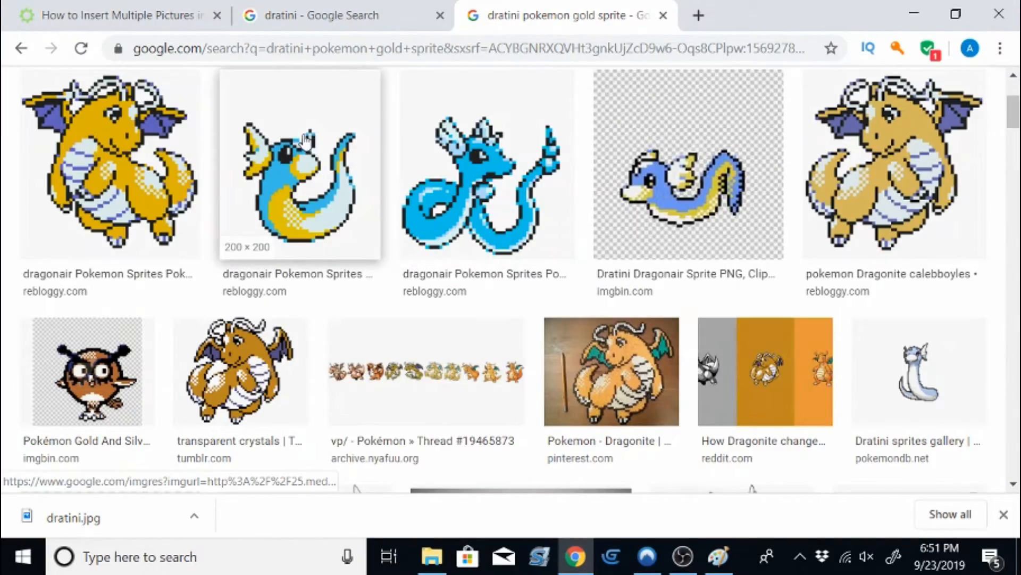
pyautogui.scroll(-15, 307, 140)
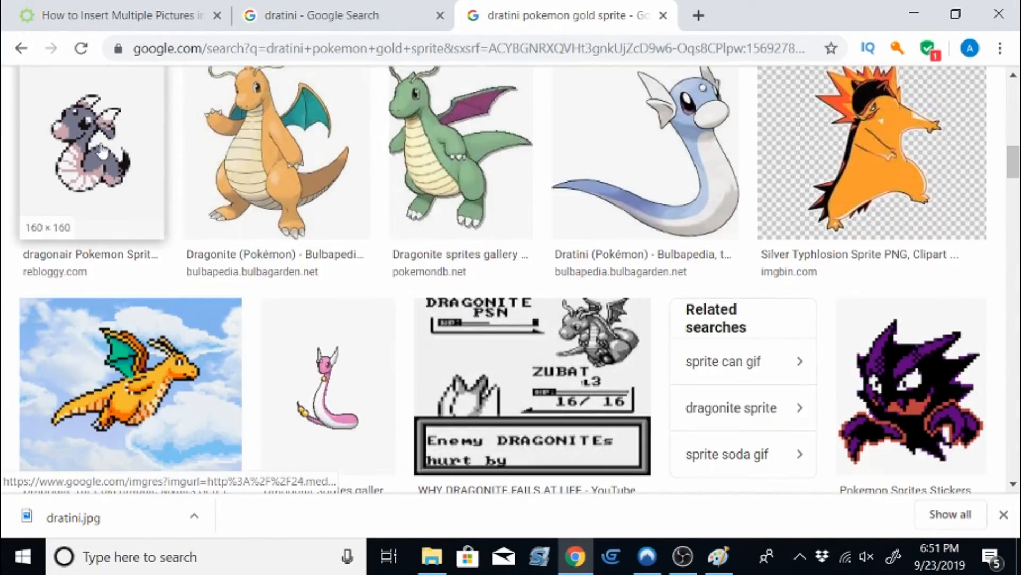
pyautogui.scroll(-5, 641, 250)
pyautogui.scroll(20, 658, 276)
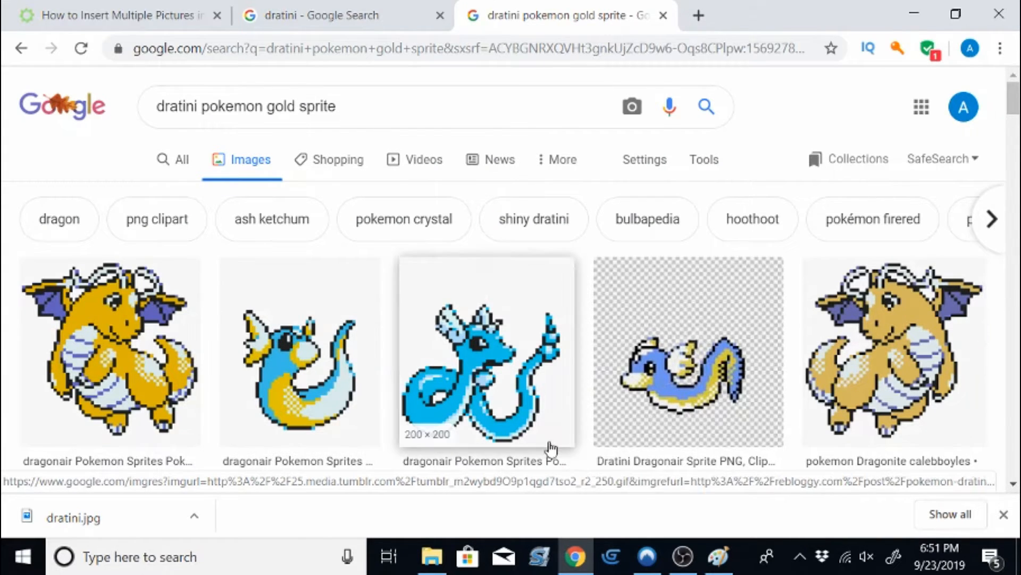
pyautogui.click(718, 556)
# Mix a custom grayish teal as the primary color and compare it with the sprite images in Chrome.
pyautogui.click(599, 74)
pyautogui.click(876, 75)
pyautogui.moveTo(621, 221)
pyautogui.mouseDown()
pyautogui.moveTo(641, 209)
pyautogui.moveTo(603, 285)
pyautogui.mouseUp()
pyautogui.click(399, 402)
pyautogui.click(877, 75)
pyautogui.click(327, 402)
pyautogui.click(577, 556)
pyautogui.click(718, 557)
# Fill both of the serpent's ear fins with the custom grayish teal.
pyautogui.click(230, 66)
pyautogui.click(162, 254)
pyautogui.click(228, 229)
pyautogui.click(213, 63)
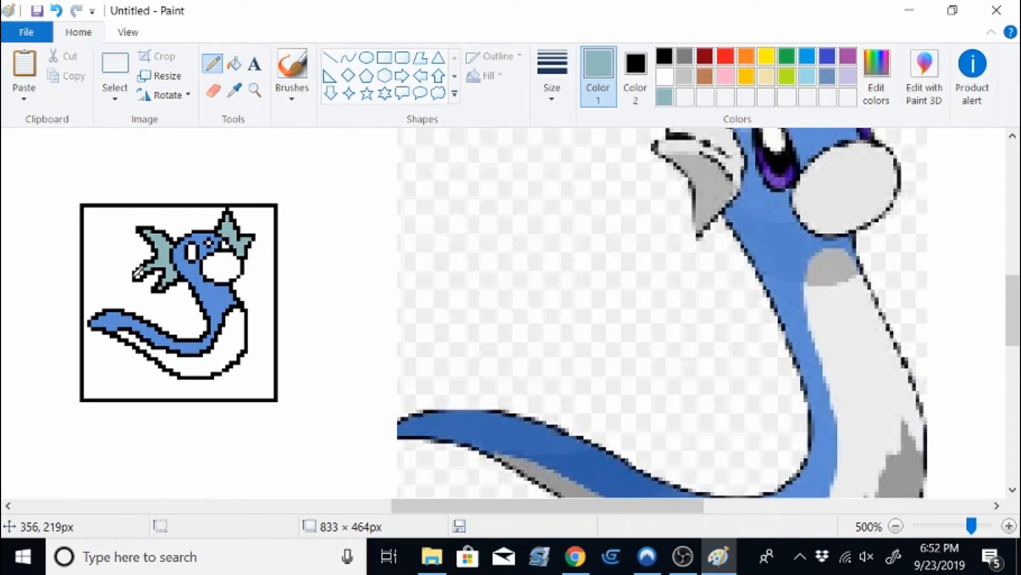
# Fill the serpent's left eye with black and touch up the eye and right fin details with white and teal pixels.
pyautogui.click(234, 63)
pyautogui.rightClick(192, 253)
pyautogui.click(213, 63)
pyautogui.click(664, 77)
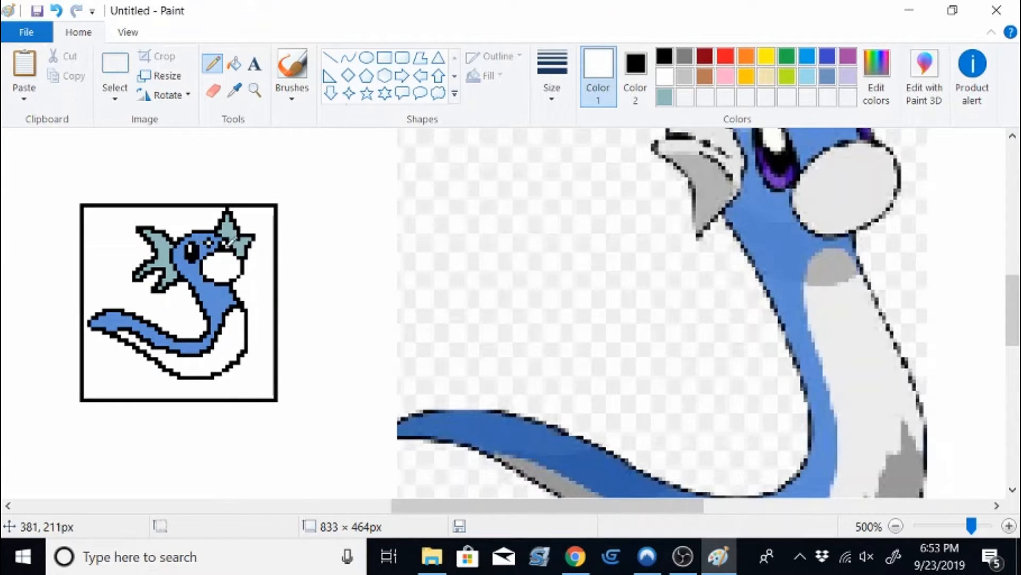
pyautogui.click(665, 97)
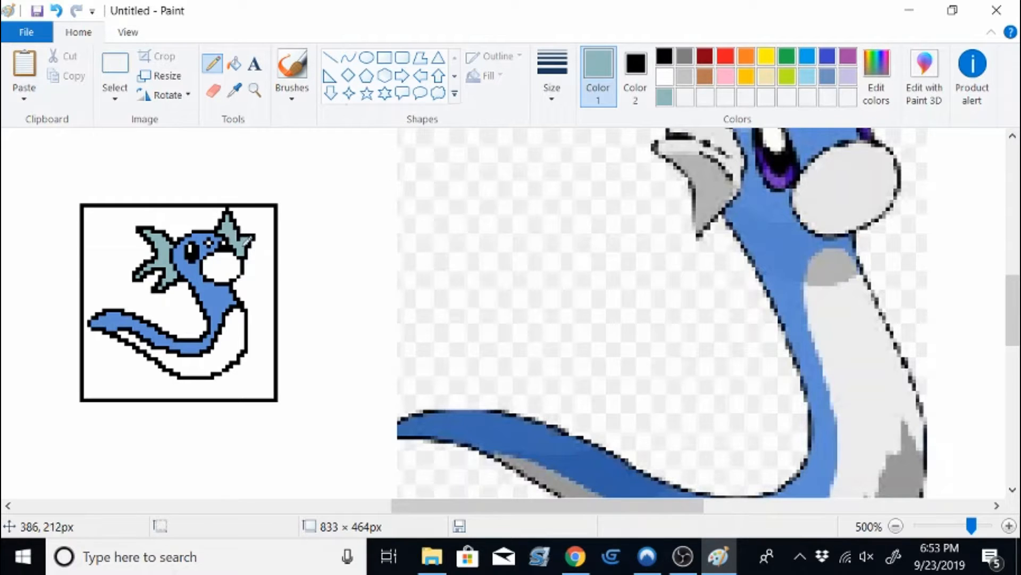
pyautogui.click(664, 77)
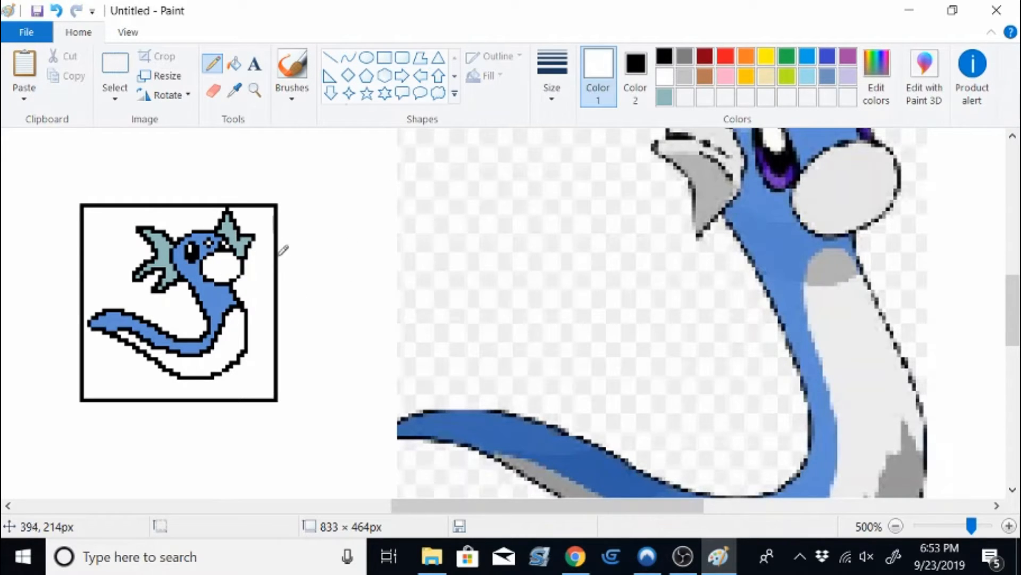
pyautogui.moveTo(672, 568)
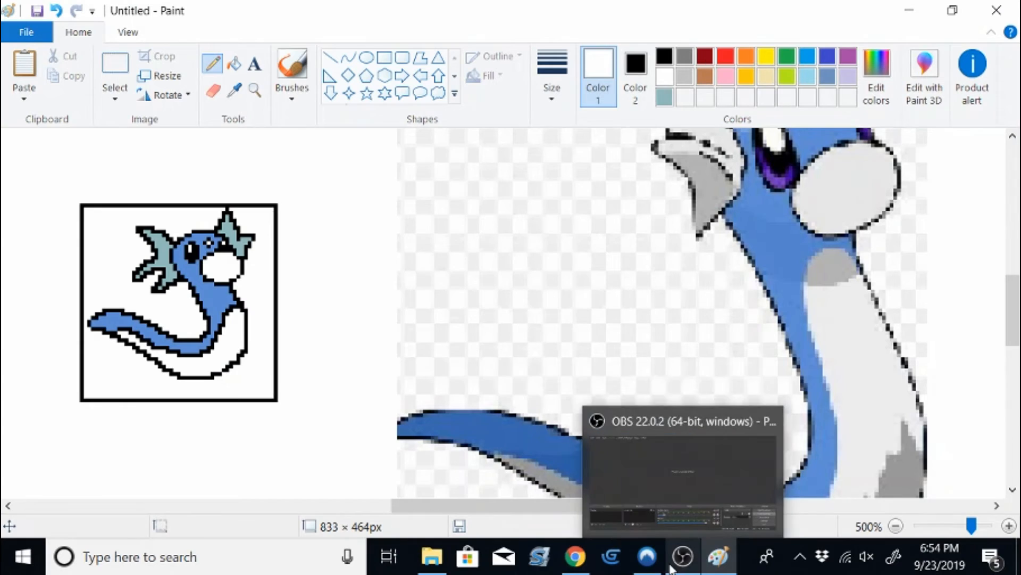
# Shade the outer edge of the serpent's belly around the lower bend with the custom teal.
pyautogui.click(665, 97)
pyautogui.scroll(-1, 511, 319)
pyautogui.scroll(1, 511, 319)
pyautogui.moveTo(243, 322)
pyautogui.mouseDown()
pyautogui.moveTo(214, 359)
pyautogui.moveTo(155, 354)
pyautogui.mouseUp()
pyautogui.hotkey('ctrl', 'z')
pyautogui.click(235, 63)
pyautogui.click(234, 352)
# Continue the teal belly shading along the underside toward the tail.
pyautogui.scroll(-1, 613, 304)
pyautogui.scroll(1, 613, 303)
pyautogui.click(213, 64)
pyautogui.click(234, 64)
pyautogui.click(170, 365)
pyautogui.click(213, 64)
# Add white highlight pixels to the left ear fin and the back of the head beside the eye.
pyautogui.click(664, 76)
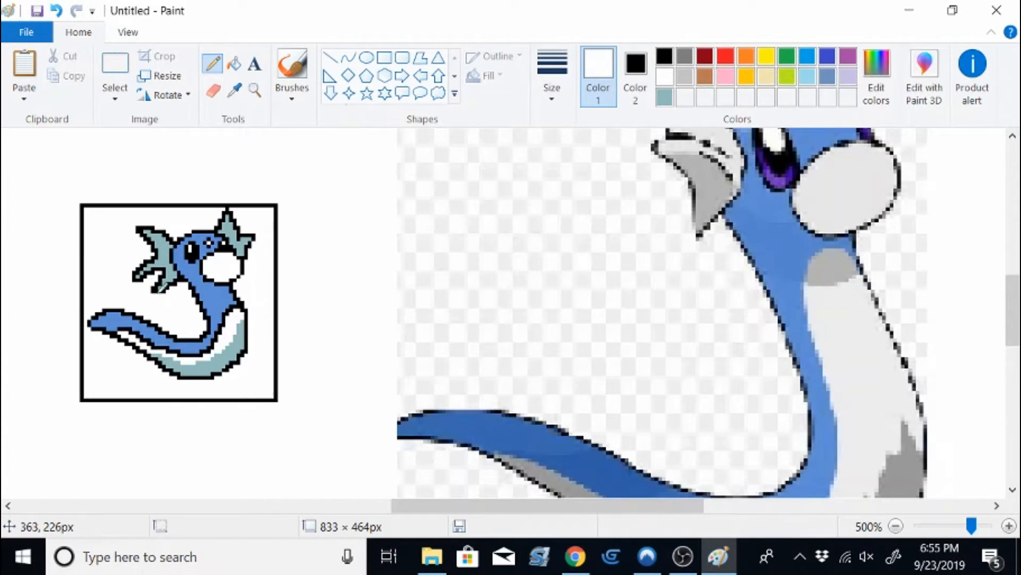
pyautogui.click(181, 258)
pyautogui.click(177, 254)
pyautogui.click(181, 250)
pyautogui.click(185, 255)
pyautogui.click(181, 261)
pyautogui.hotkey('ctrl', 'z')
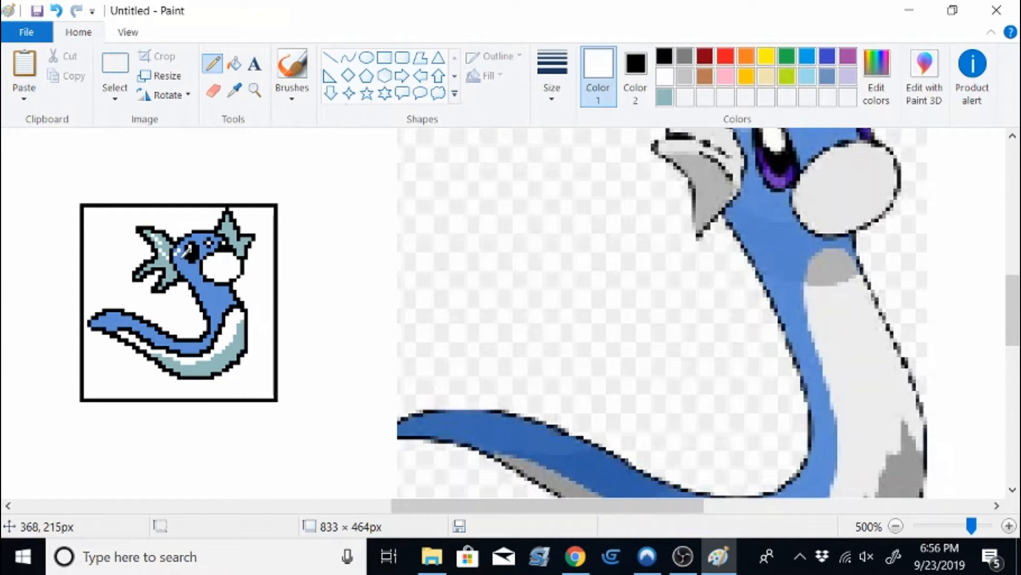
# Pick the body blue as the secondary color and refine the highlight beside the eye with blue and white pixels.
pyautogui.click(235, 91)
pyautogui.rightClick(185, 243)
pyautogui.rightClick(177, 254)
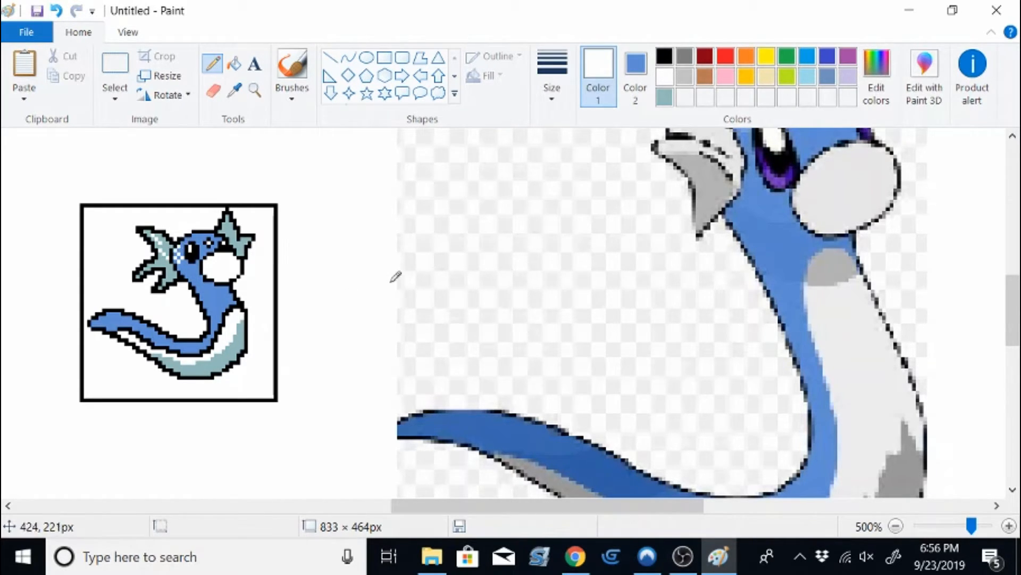
pyautogui.hotkey('ctrl', 'z')
pyautogui.click(184, 247)
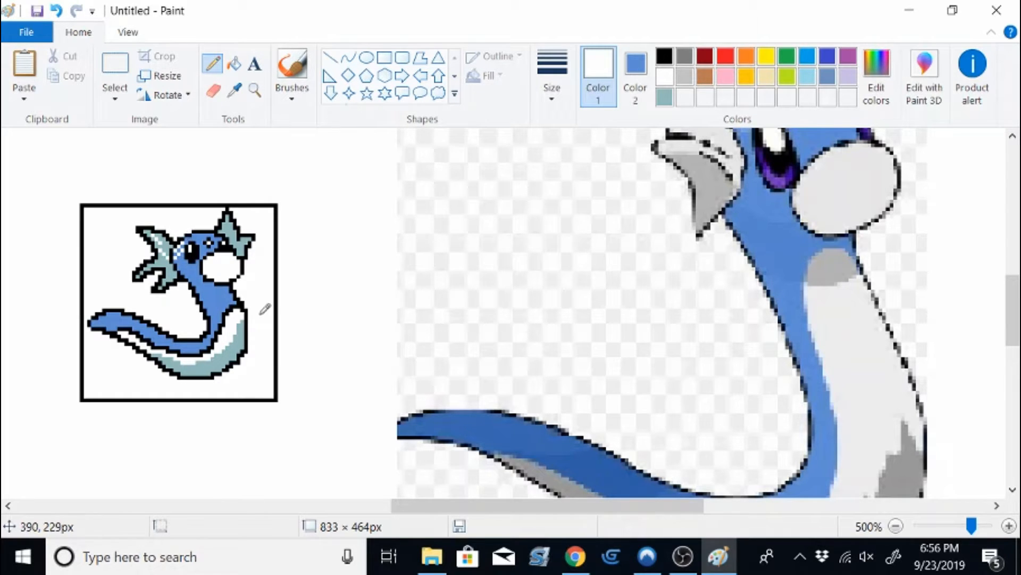